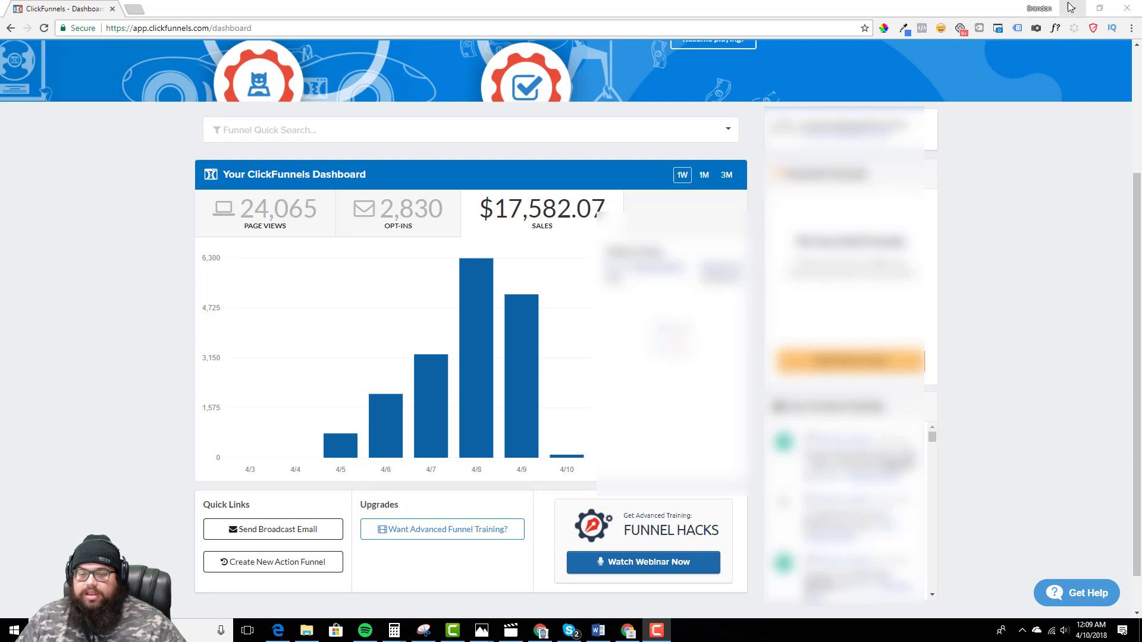
- Switch to the other Chrome profile and view its ClickFunnels dashboard with $515.95 in weekly sales
{"action": "left_click", "coordinate": [1039, 8]}
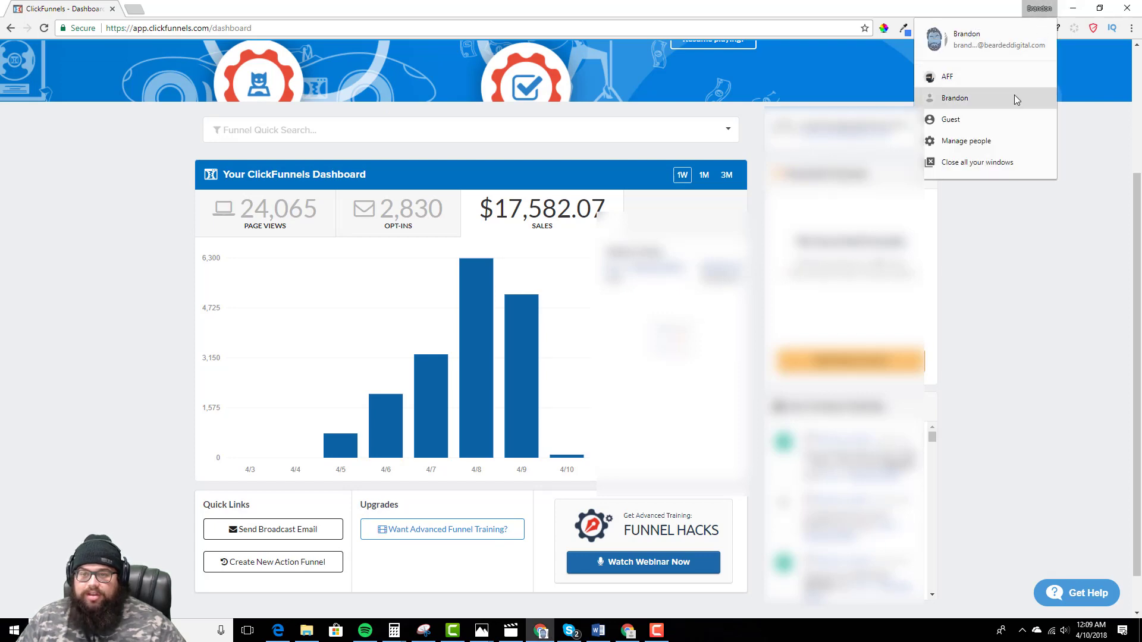
{"action": "left_click", "coordinate": [1015, 97]}
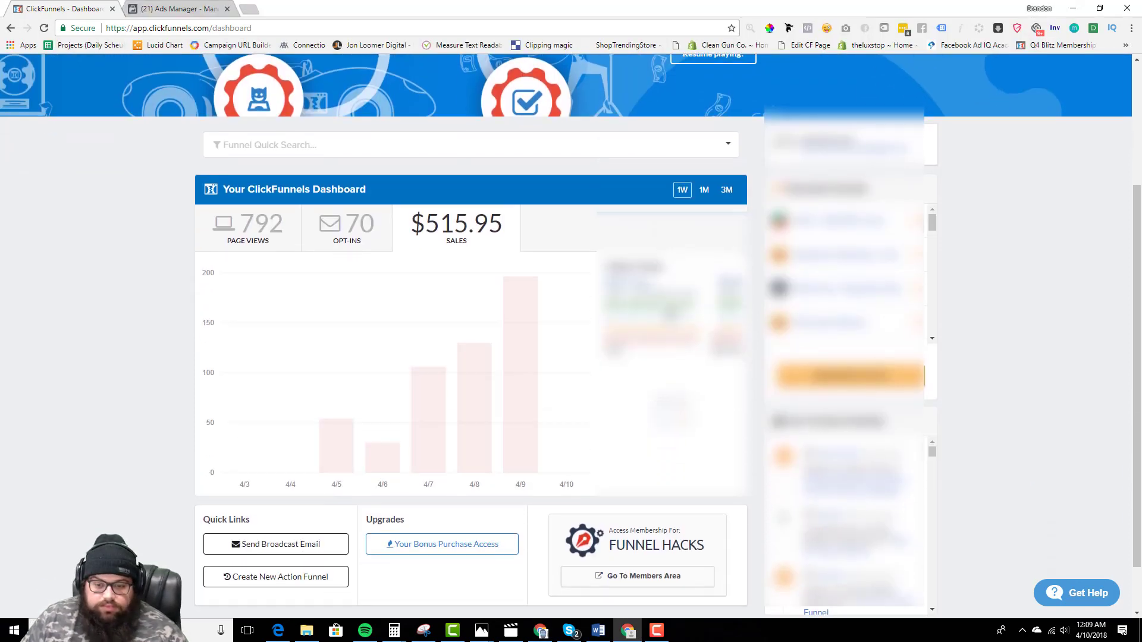
{"action": "scroll", "coordinate": [508, 406], "scroll_direction": "up", "scroll_amount": 1}
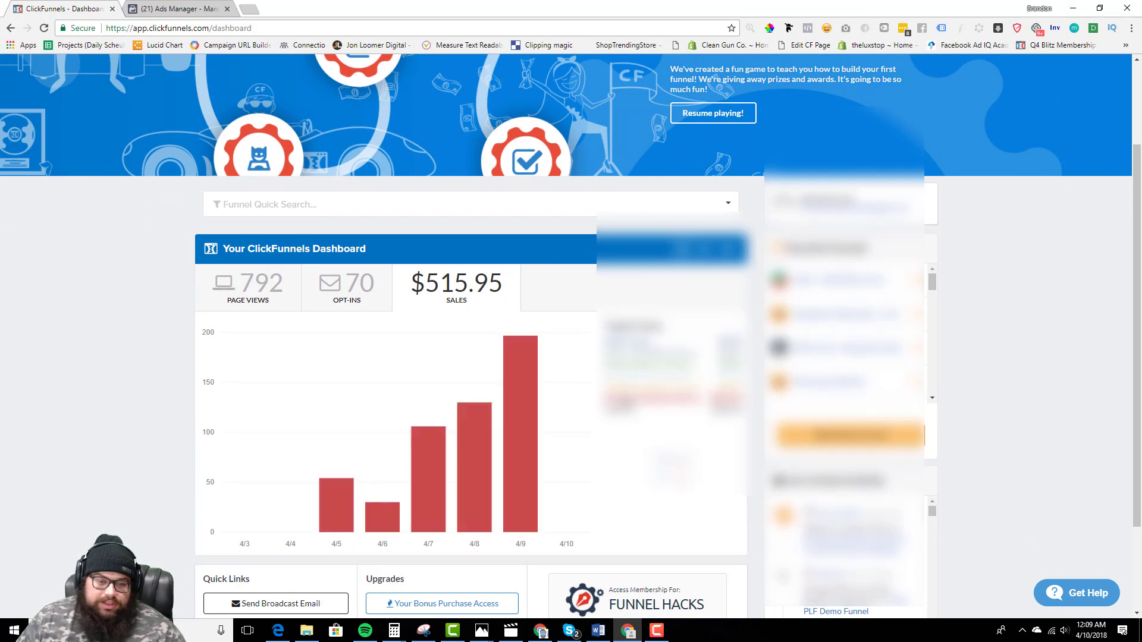
- Open the funnel stats from the 4/9 chart bar and review the $515.95 gross and Free Membership Trial sales
{"action": "left_click", "coordinate": [530, 402]}
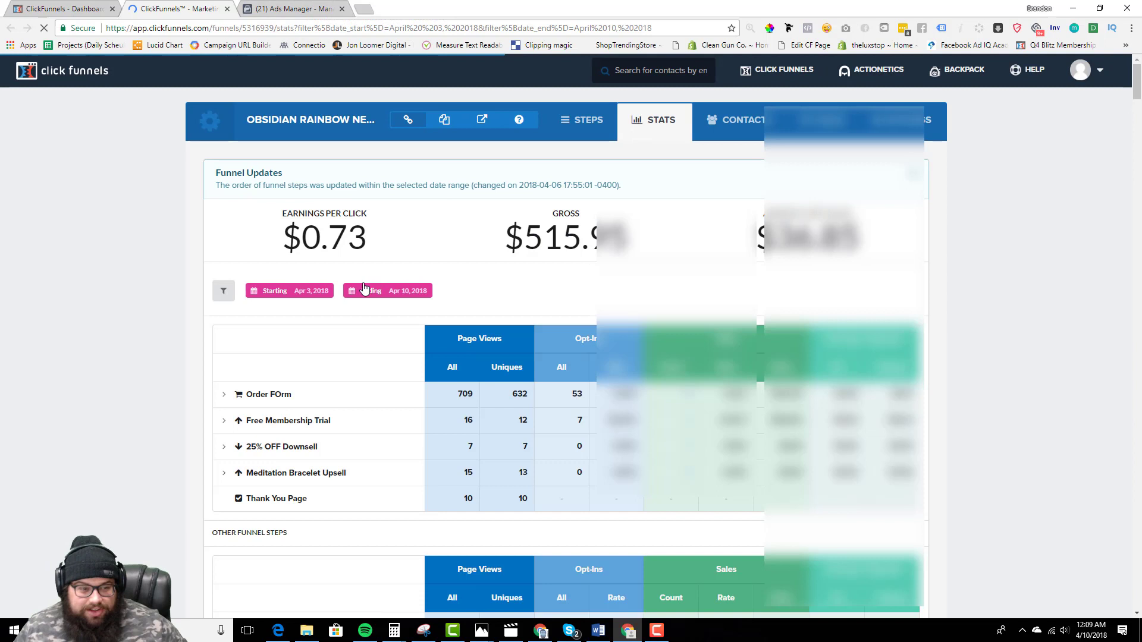
{"action": "left_click_drag", "start_coordinate": [485, 247], "coordinate": [597, 239]}
{"action": "left_click", "coordinate": [597, 239]}
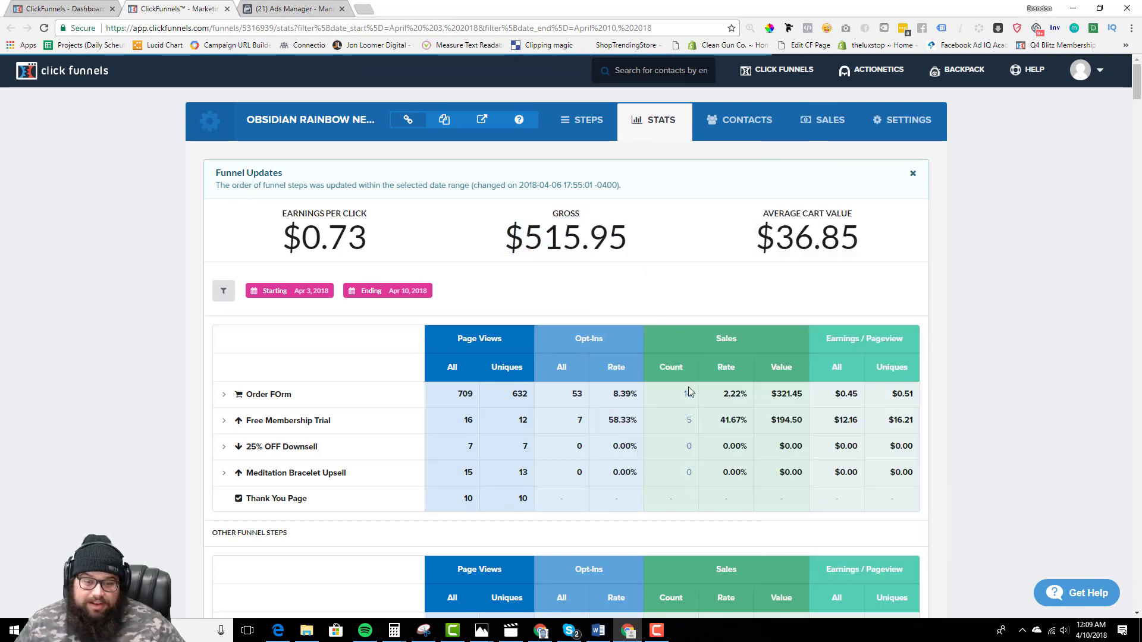
{"action": "double_click", "coordinate": [700, 423]}
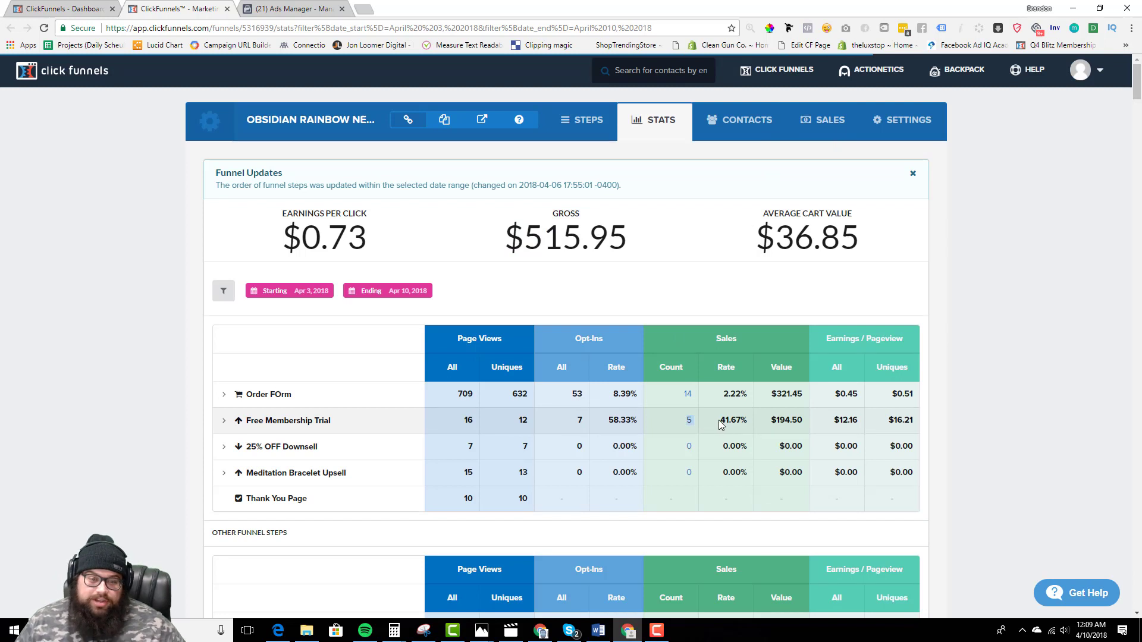
{"action": "left_click", "coordinate": [588, 423]}
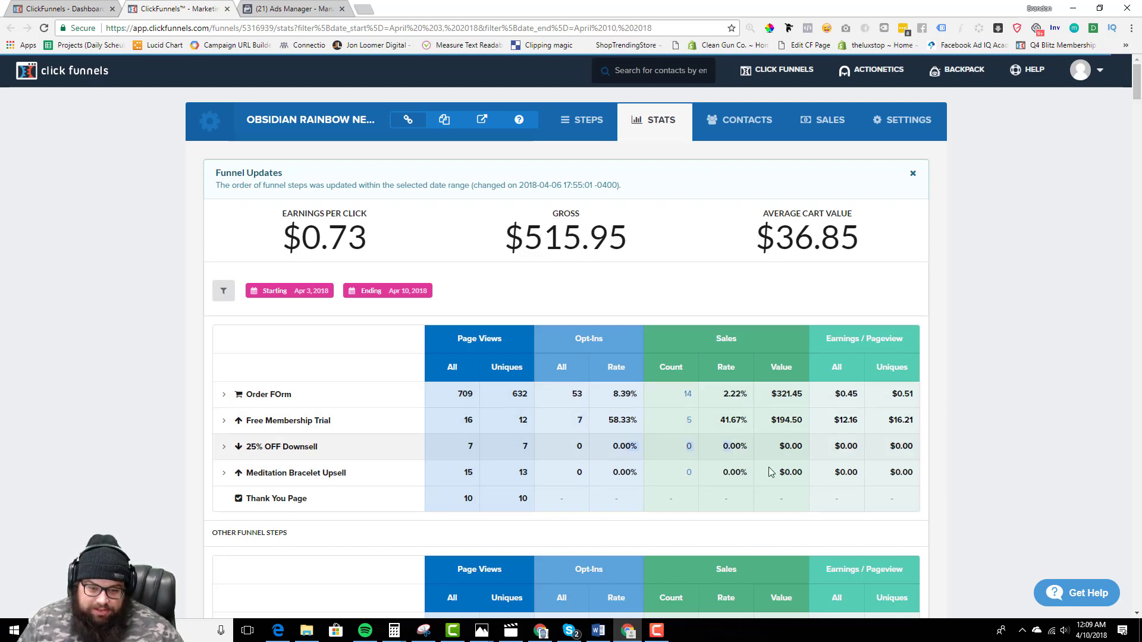
- In Ads Manager, set the reporting date range to Lifetime
{"action": "left_click", "coordinate": [283, 6]}
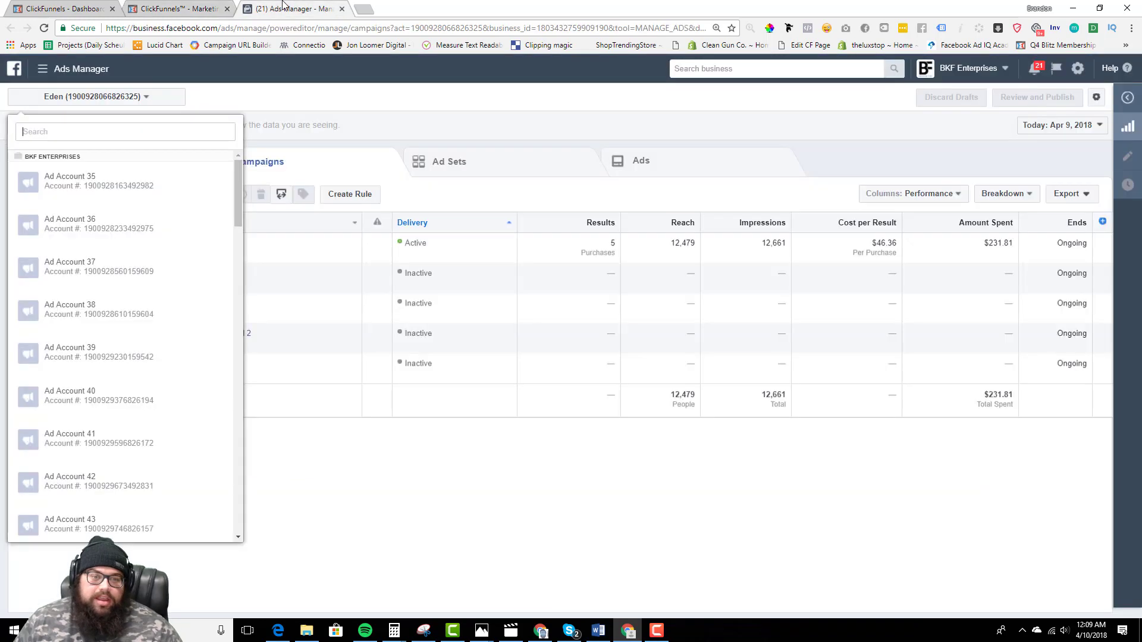
{"action": "left_click", "coordinate": [400, 109]}
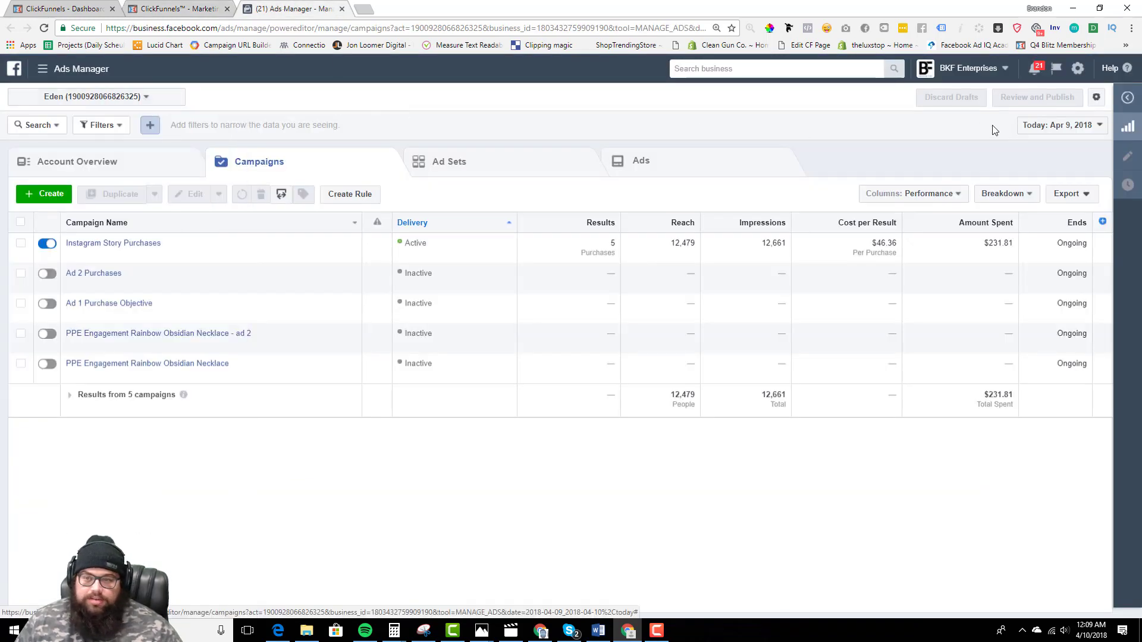
{"action": "left_click", "coordinate": [1074, 127]}
{"action": "left_click", "coordinate": [696, 152]}
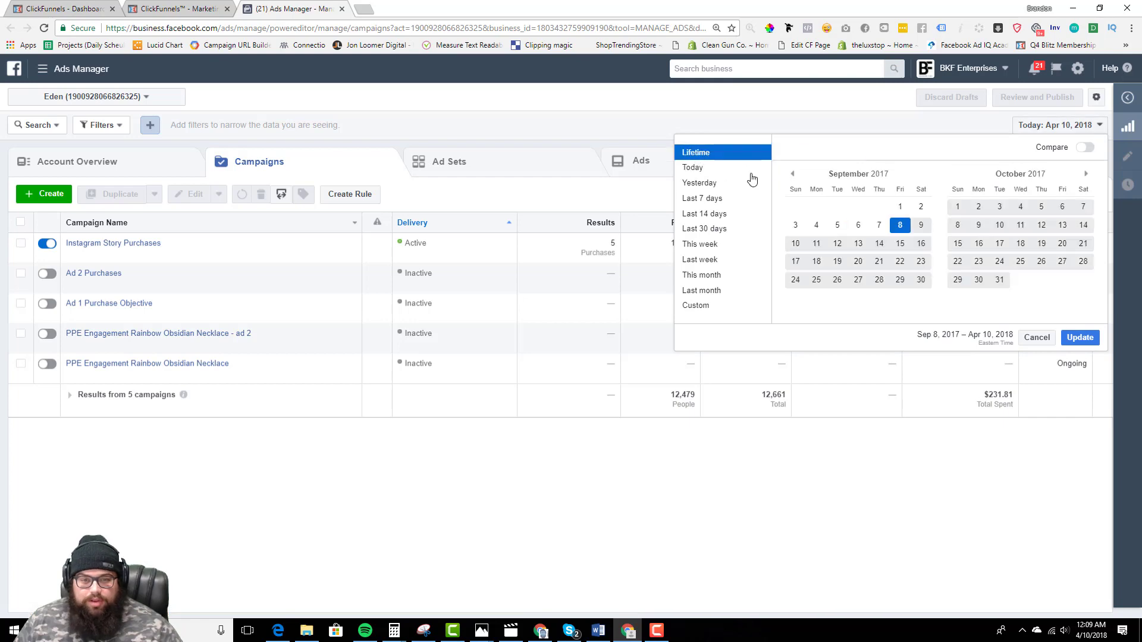
{"action": "left_click", "coordinate": [1076, 335]}
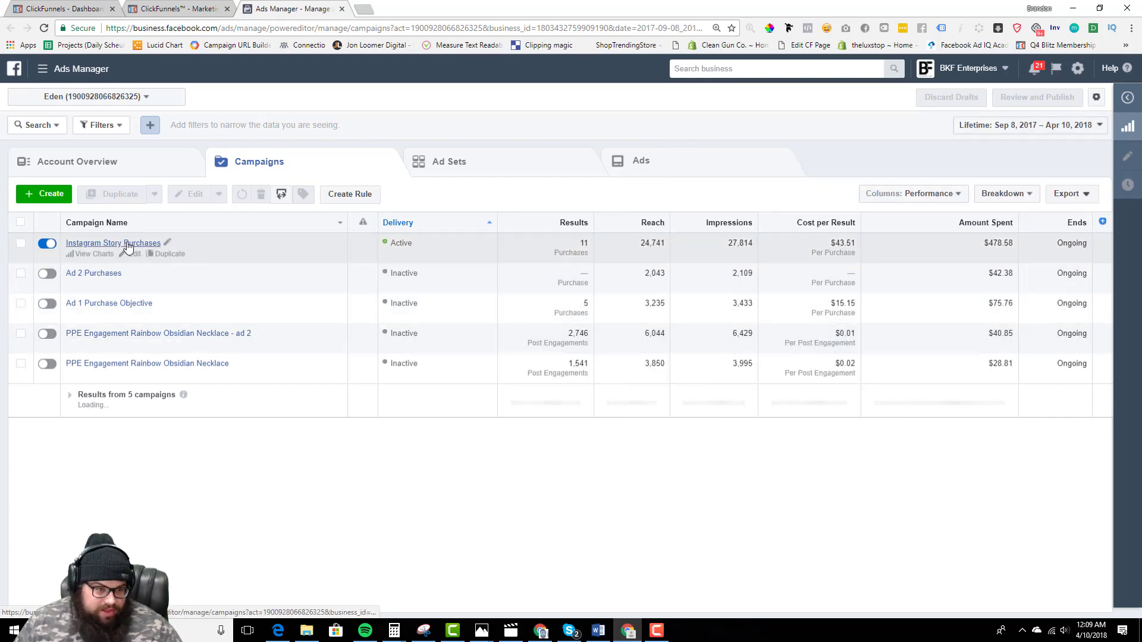
- Open the Instagram Story Purchases ad sets and inspect the US,GB,AU 18+ and Lookalike (US, 1%) ad sets
{"action": "left_click", "coordinate": [128, 246]}
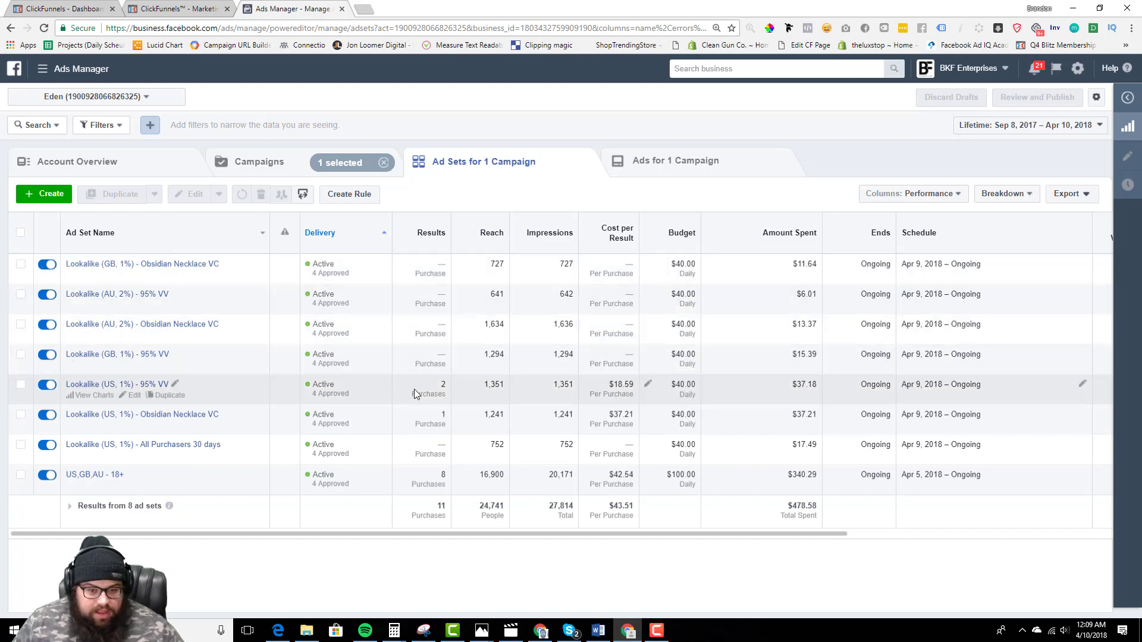
{"action": "left_click", "coordinate": [608, 475]}
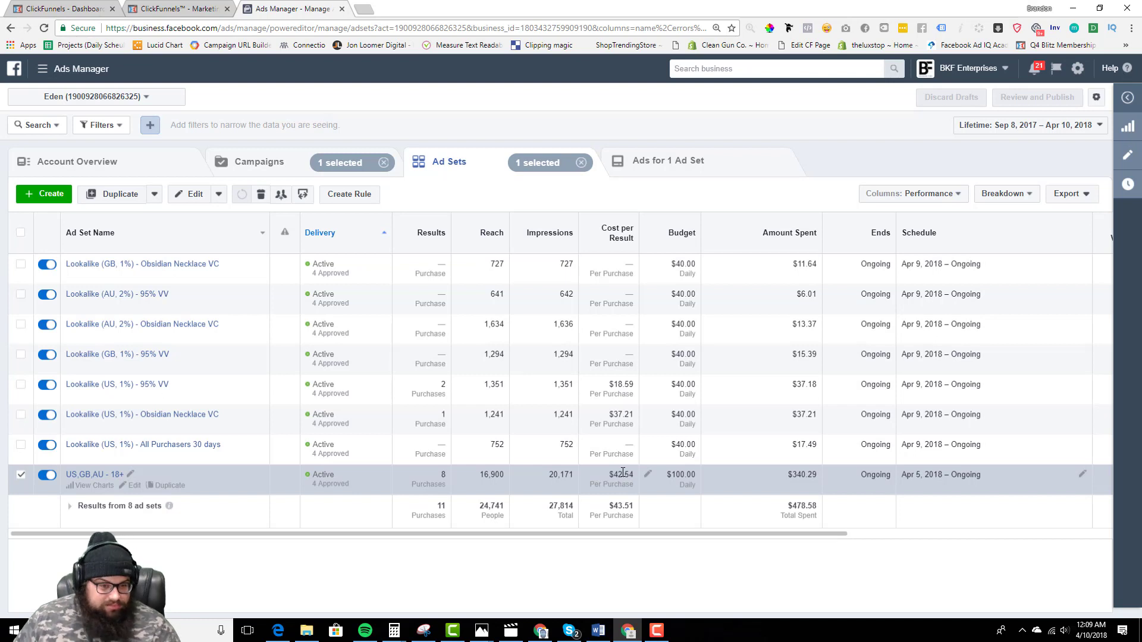
{"action": "left_click", "coordinate": [632, 387]}
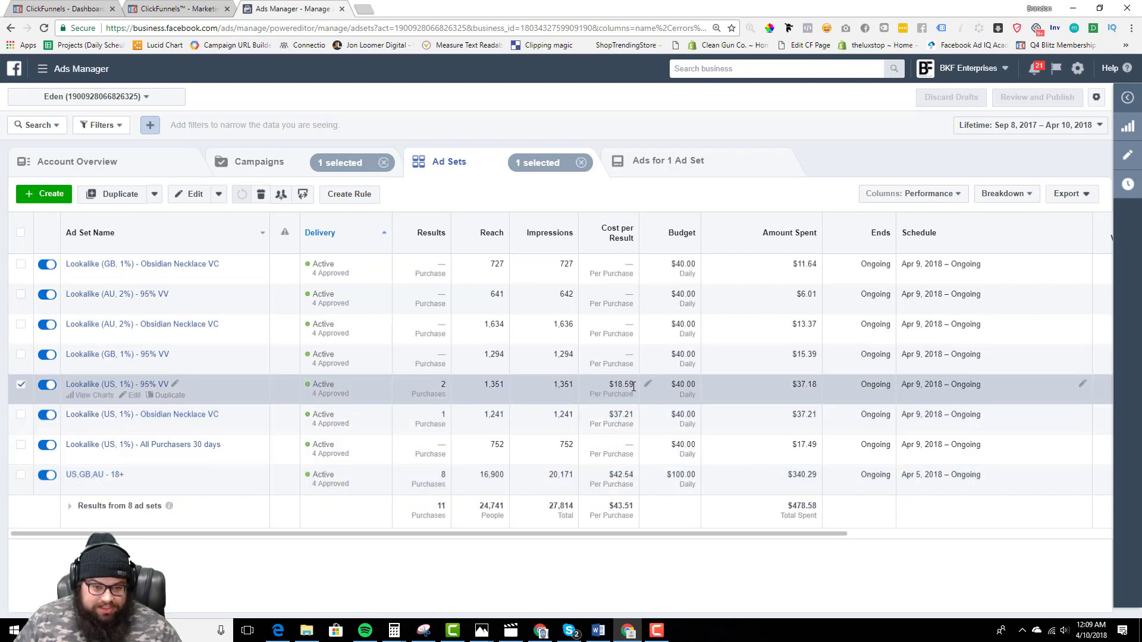
{"action": "left_click", "coordinate": [617, 392]}
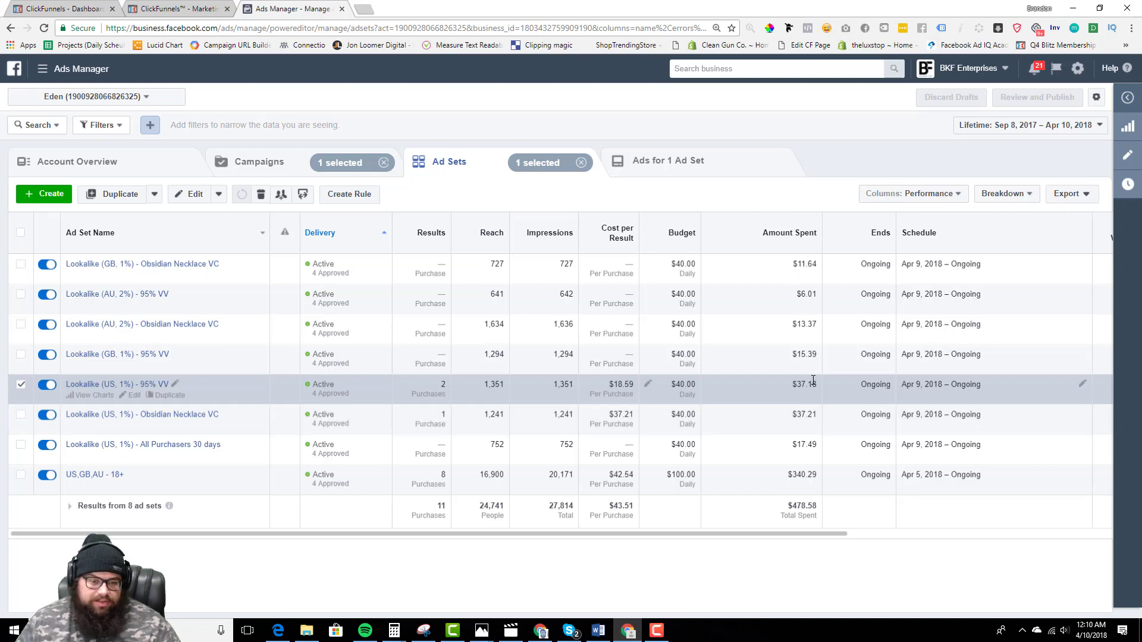
- Show all the campaign's ads without the ad set filter, sorted by Impressions descending
{"action": "left_click", "coordinate": [708, 173]}
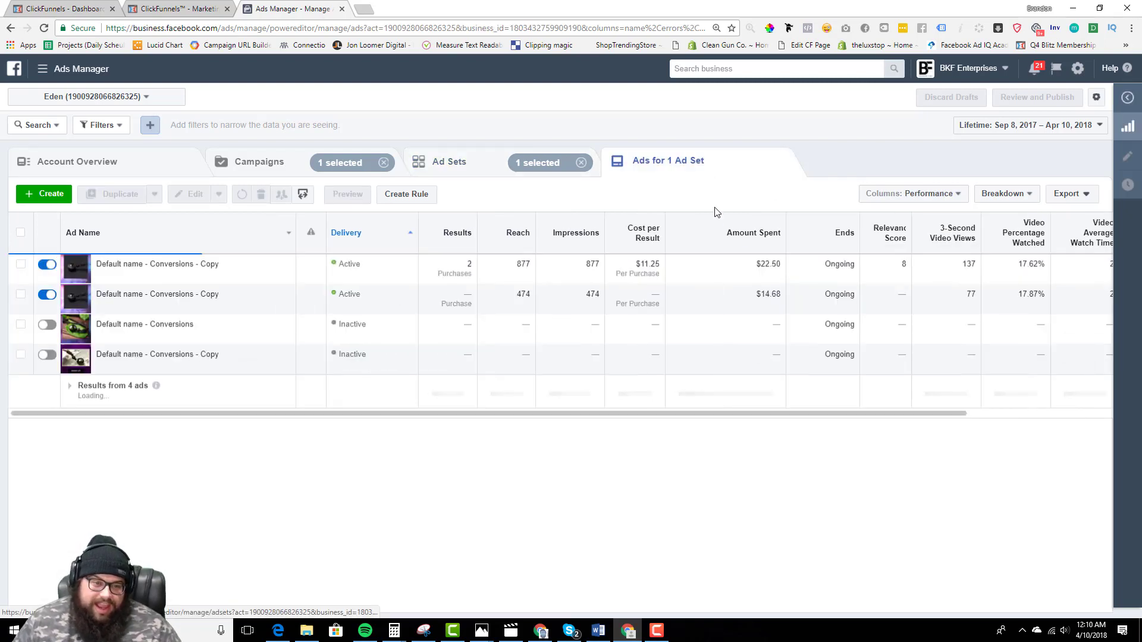
{"action": "left_click", "coordinate": [581, 162]}
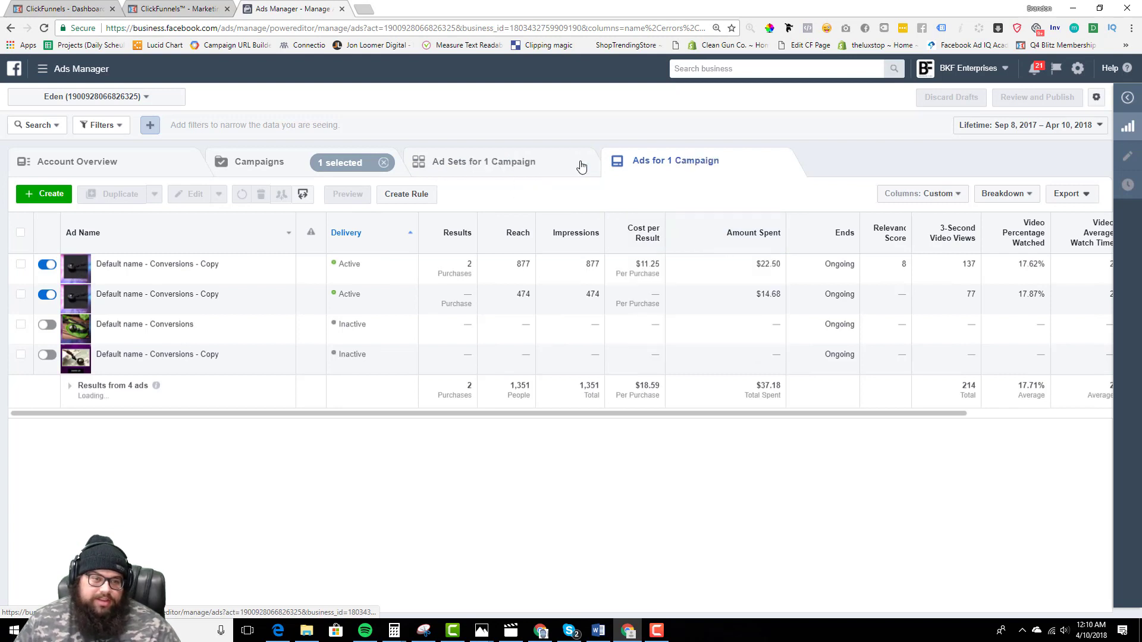
{"action": "left_click", "coordinate": [580, 238]}
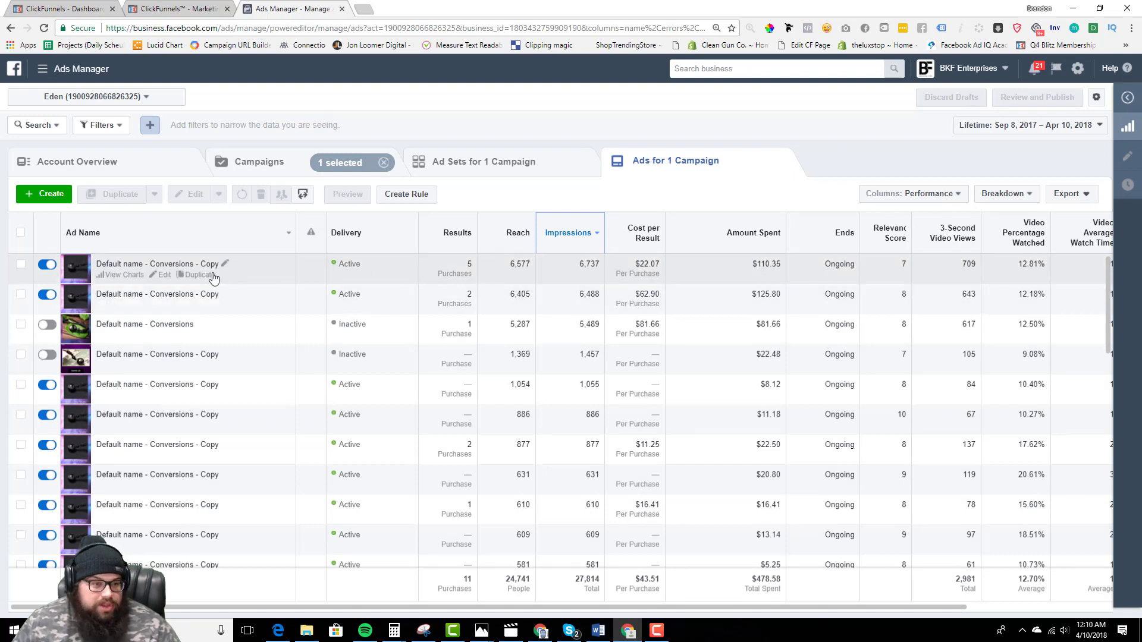
{"action": "left_click_drag", "start_coordinate": [344, 262], "coordinate": [665, 265]}
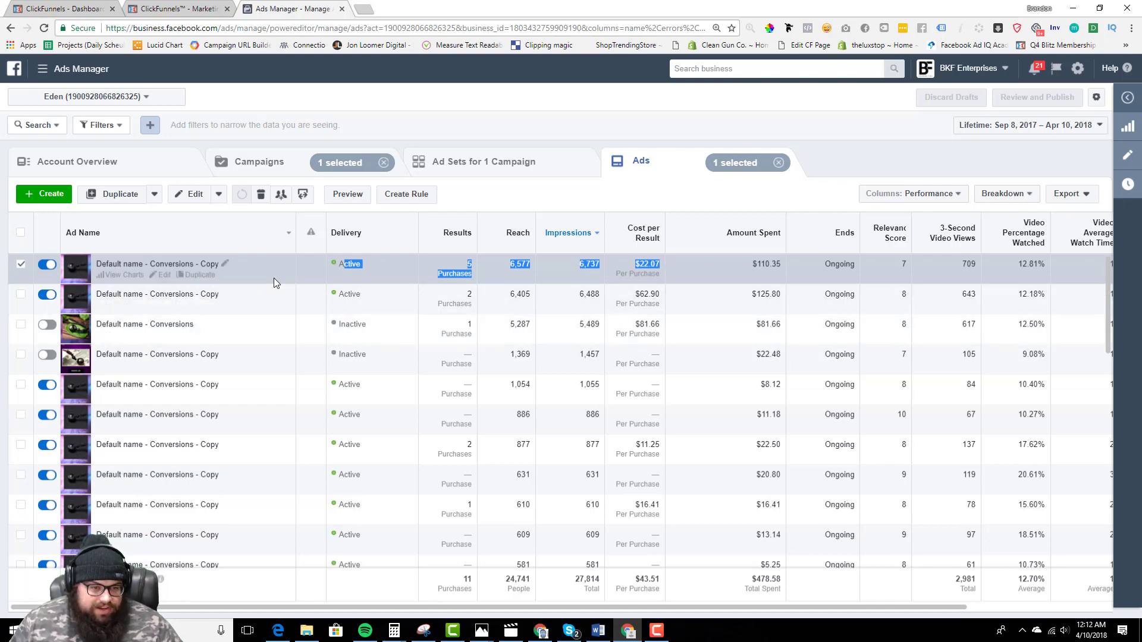
- Switch the ads table to the Performance and Clicks column preset
{"action": "scroll", "coordinate": [524, 392], "scroll_direction": "down", "scroll_amount": 10}
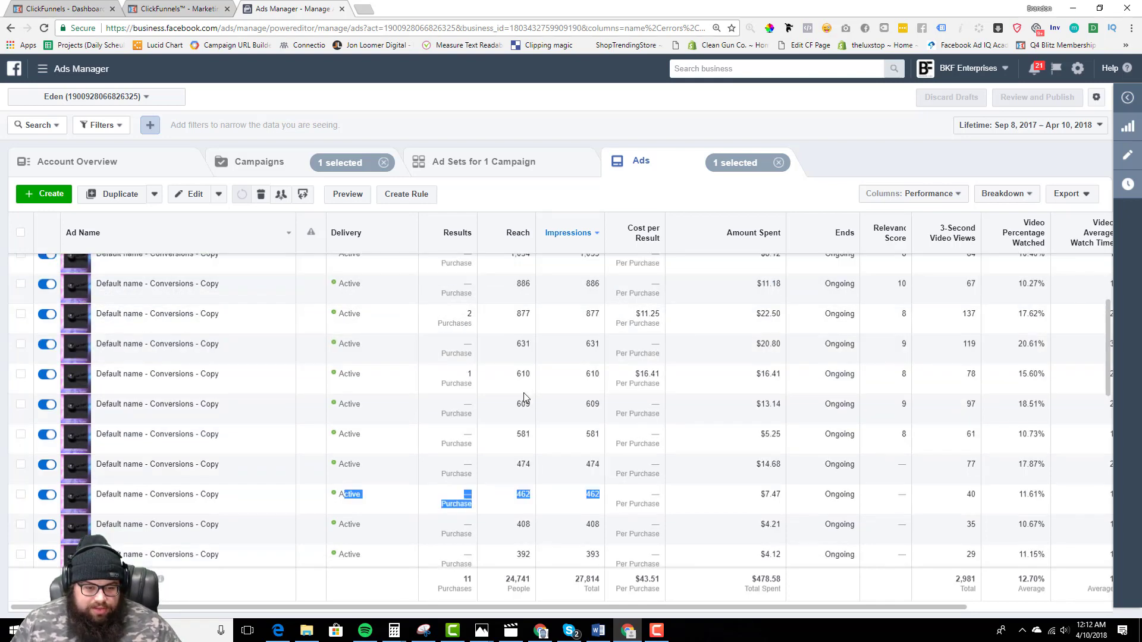
{"action": "scroll", "coordinate": [526, 458], "scroll_direction": "up", "scroll_amount": 10}
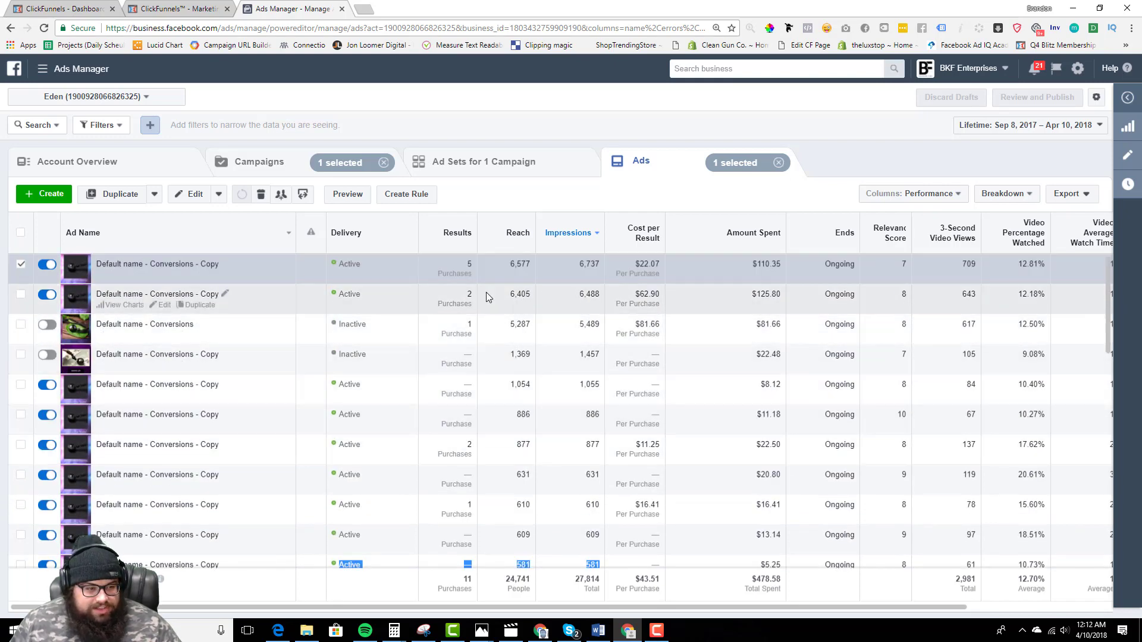
{"action": "left_click_drag", "start_coordinate": [511, 294], "coordinate": [531, 293]}
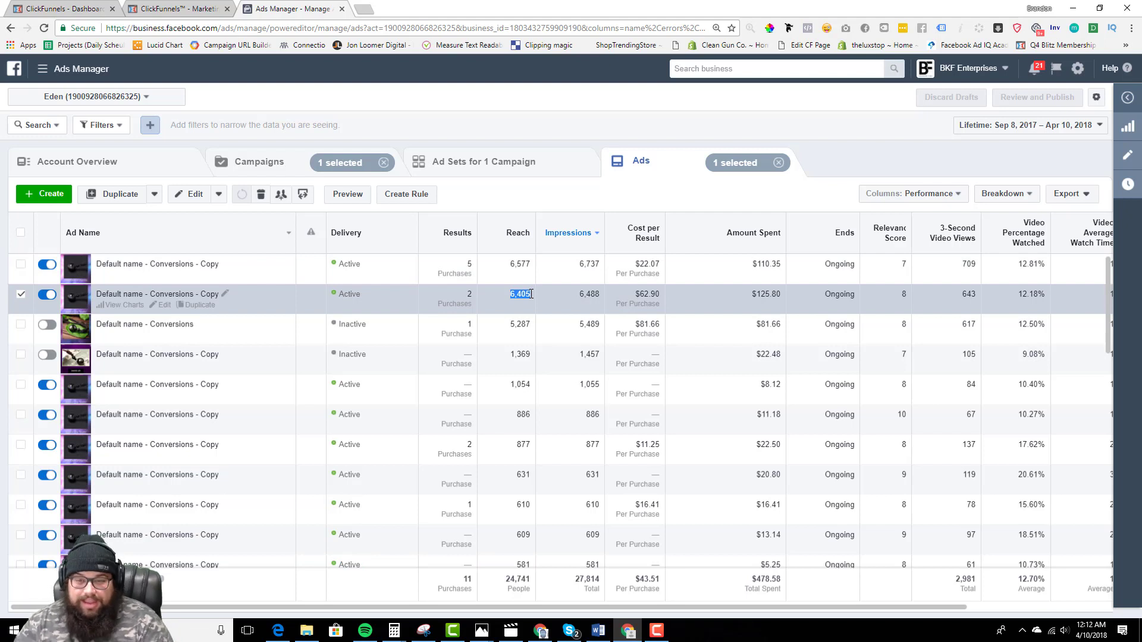
{"action": "left_click", "coordinate": [929, 194]}
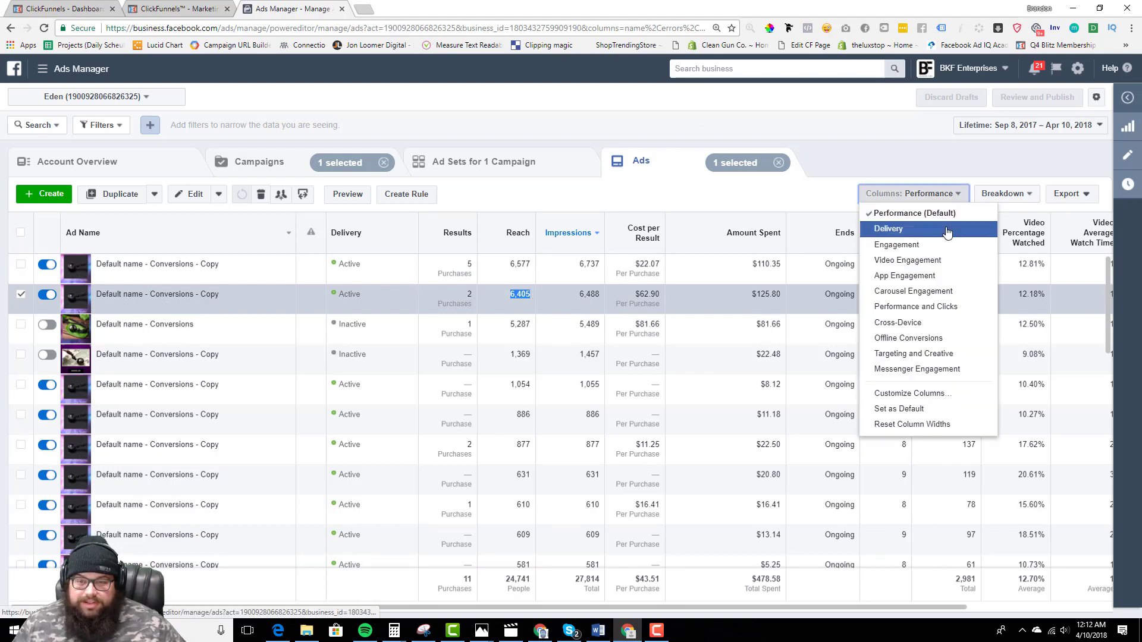
{"action": "left_click", "coordinate": [937, 307]}
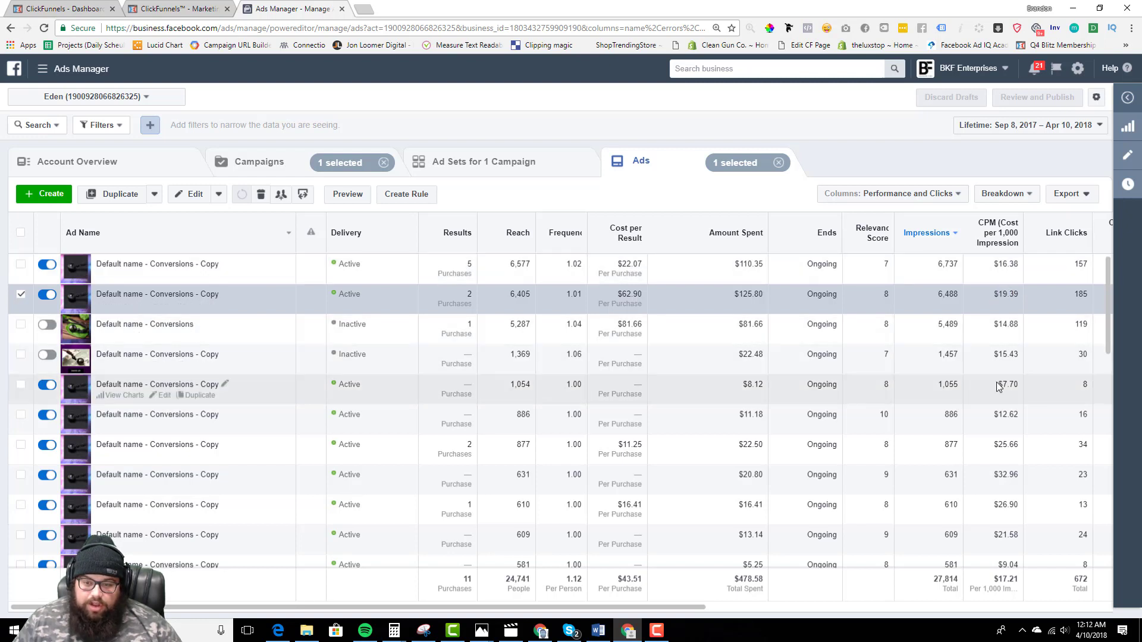
- Compare the ads' CPMs ($7.70, $25.66) and open the charts for the 2-purchase ad
{"action": "left_click_drag", "start_coordinate": [998, 387], "coordinate": [1026, 384]}
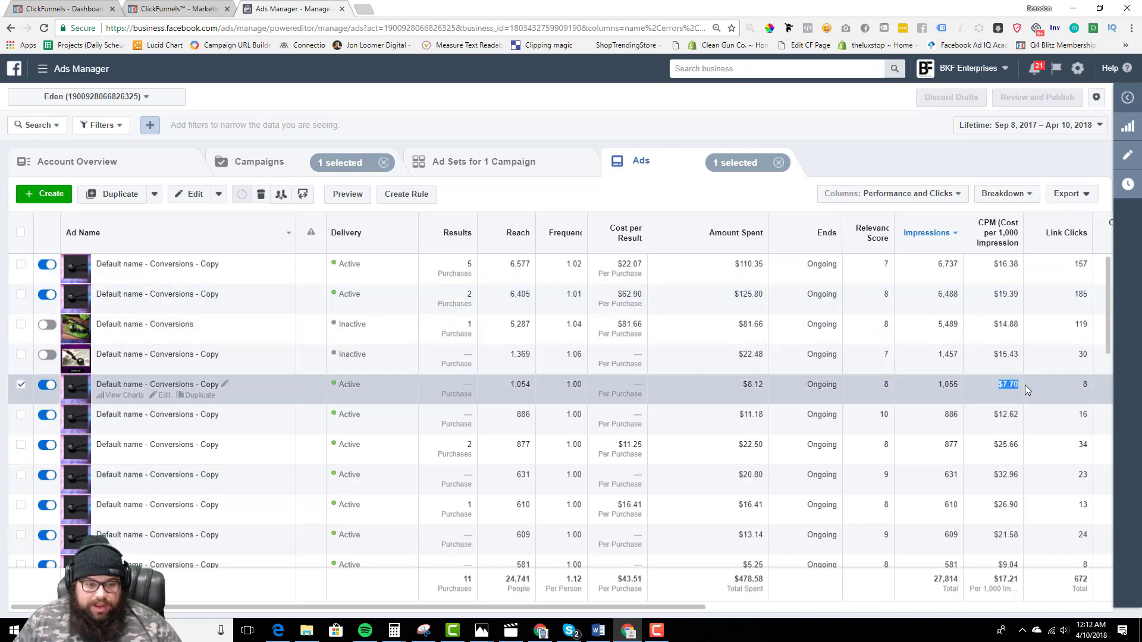
{"action": "left_click", "coordinate": [996, 444]}
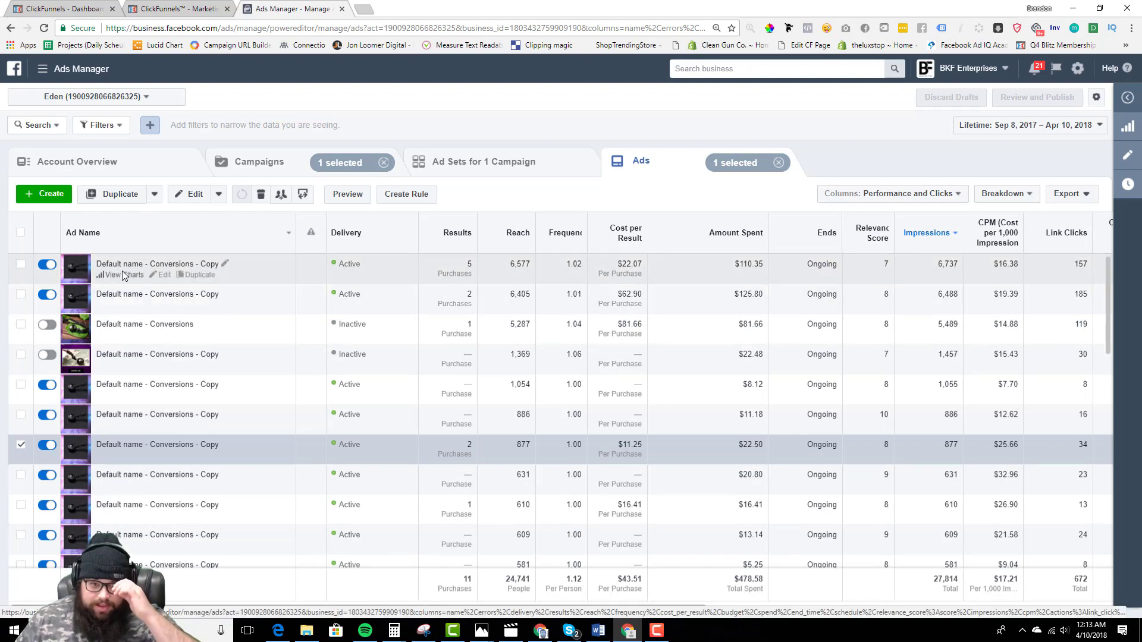
{"action": "left_click", "coordinate": [473, 262]}
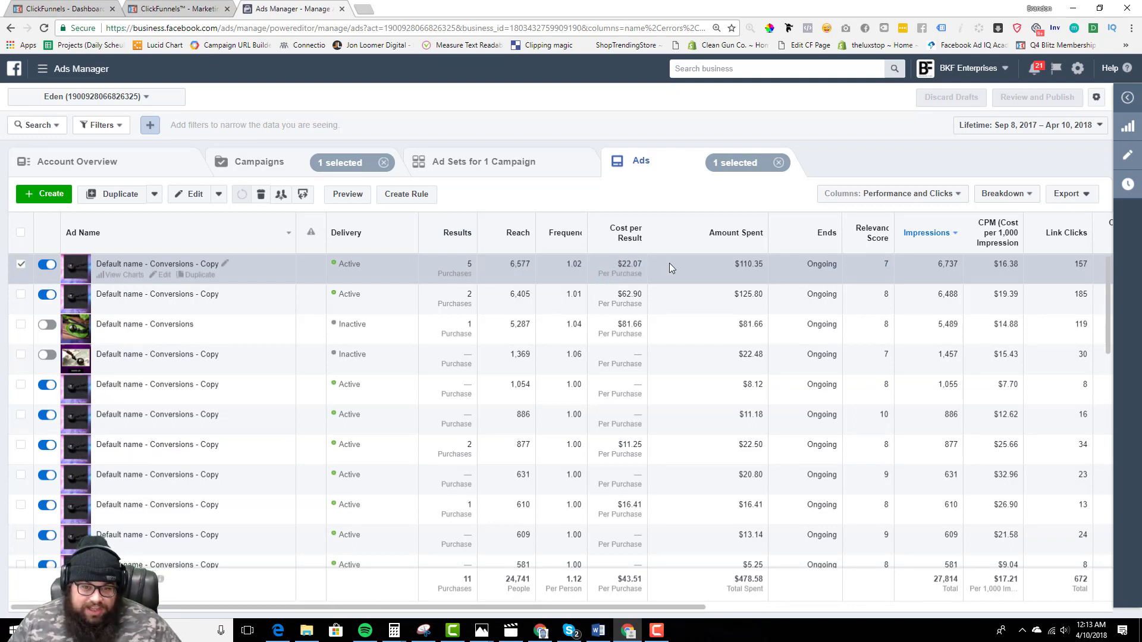
{"action": "triple_click", "coordinate": [465, 300]}
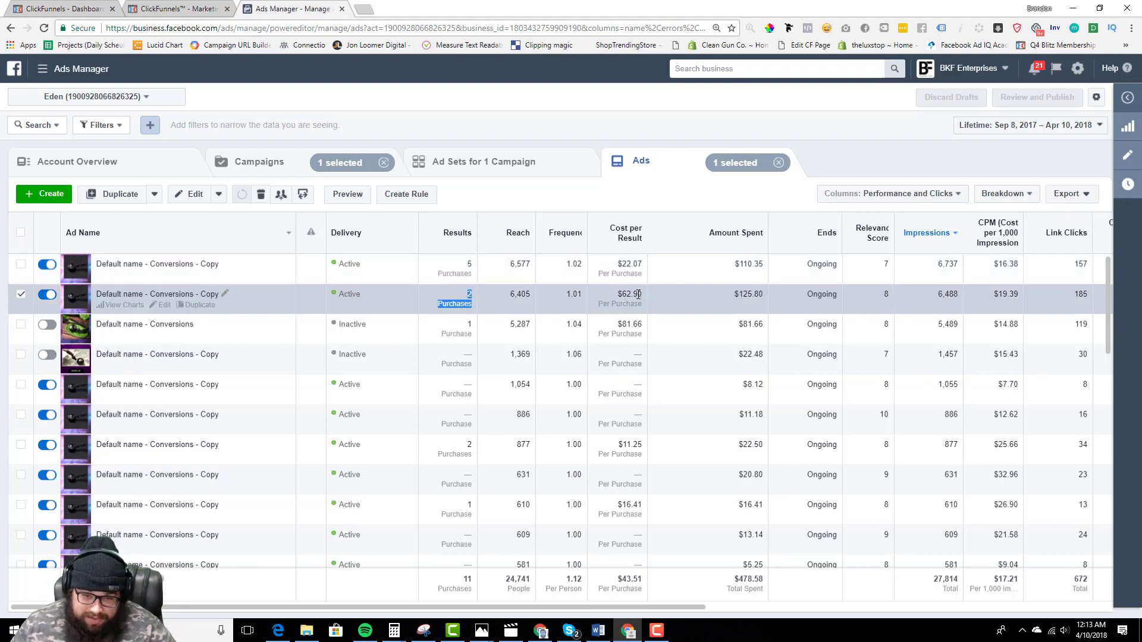
{"action": "left_click", "coordinate": [121, 305]}
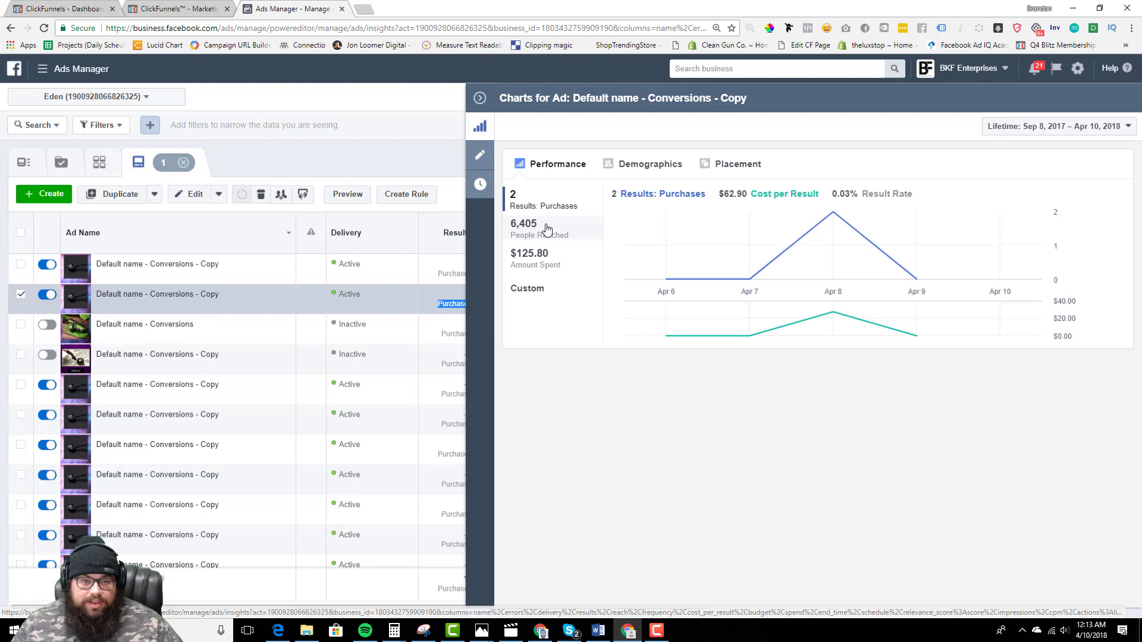
- Chart the ad's CPM against impressions, then close the charts to see its $62.90 cost per purchase
{"action": "left_click", "coordinate": [533, 296]}
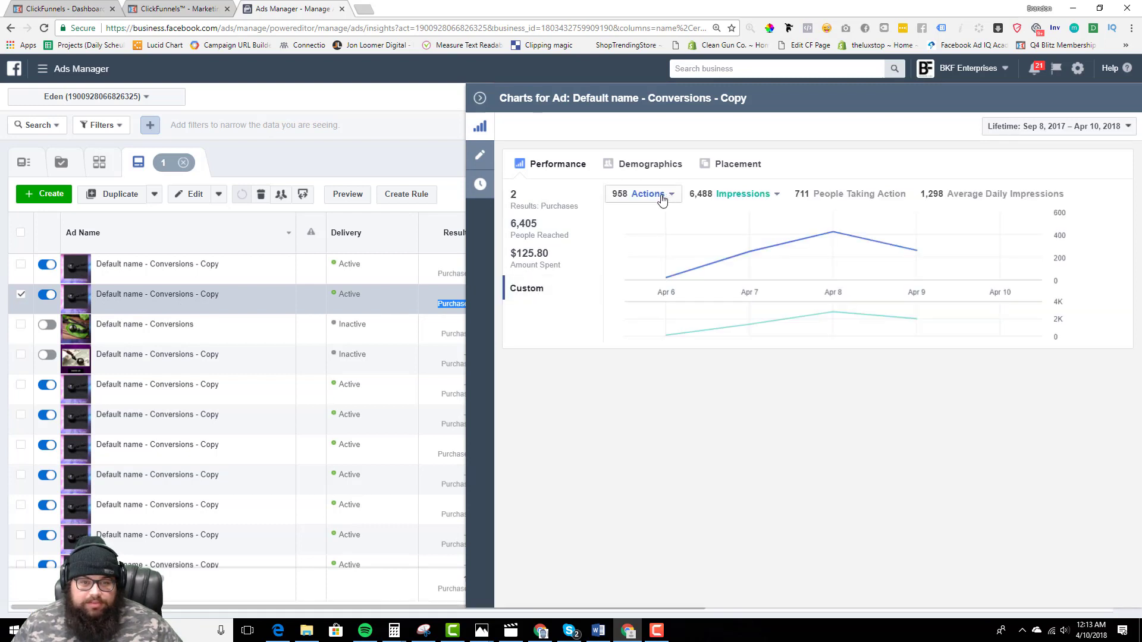
{"action": "left_click", "coordinate": [655, 194]}
{"action": "left_click", "coordinate": [655, 401]}
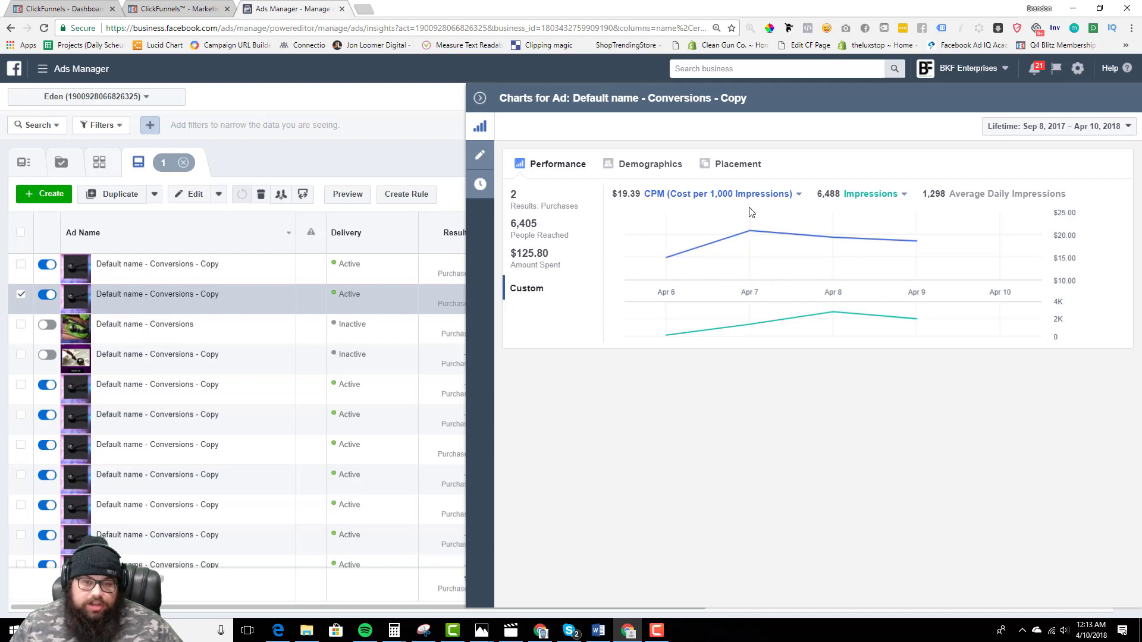
{"action": "left_click", "coordinate": [480, 97]}
{"action": "left_click_drag", "start_coordinate": [618, 291], "coordinate": [653, 301]}
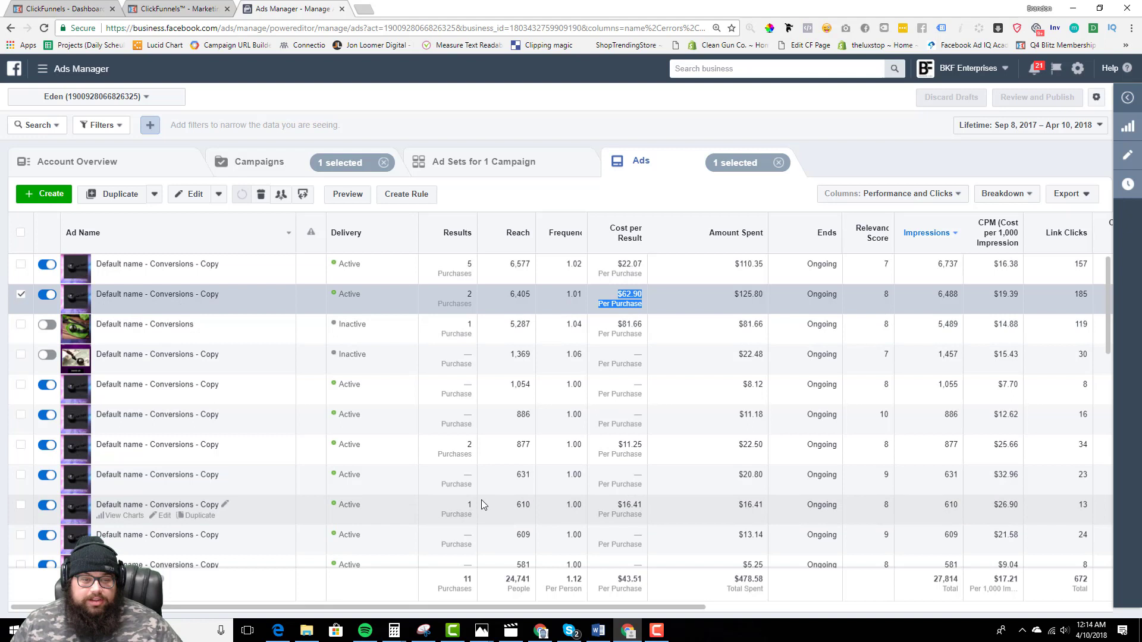
- Turn off the $62.90-per-purchase ad and review its creative
{"action": "left_click", "coordinate": [48, 296]}
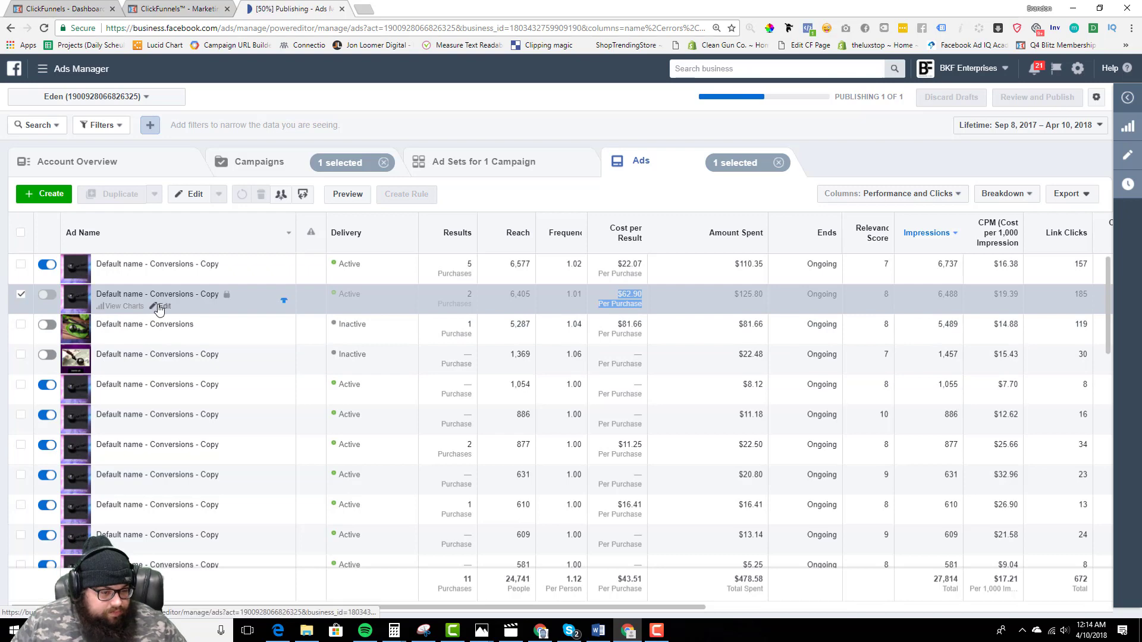
{"action": "left_click", "coordinate": [160, 306]}
{"action": "scroll", "coordinate": [809, 370], "scroll_direction": "down", "scroll_amount": 3}
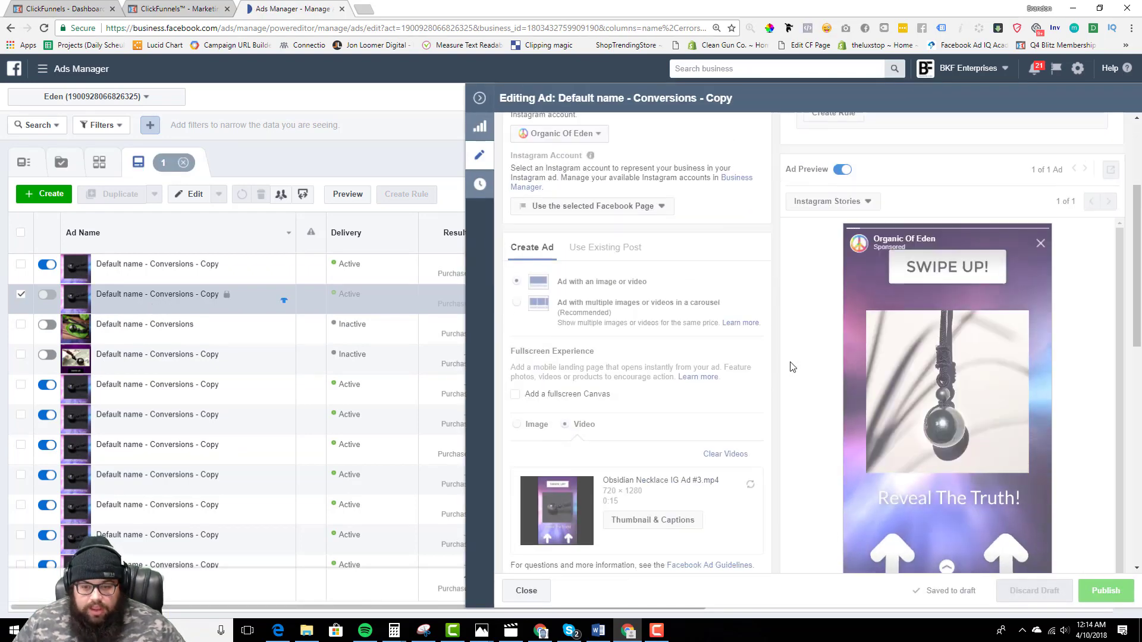
{"action": "left_click", "coordinate": [480, 100]}
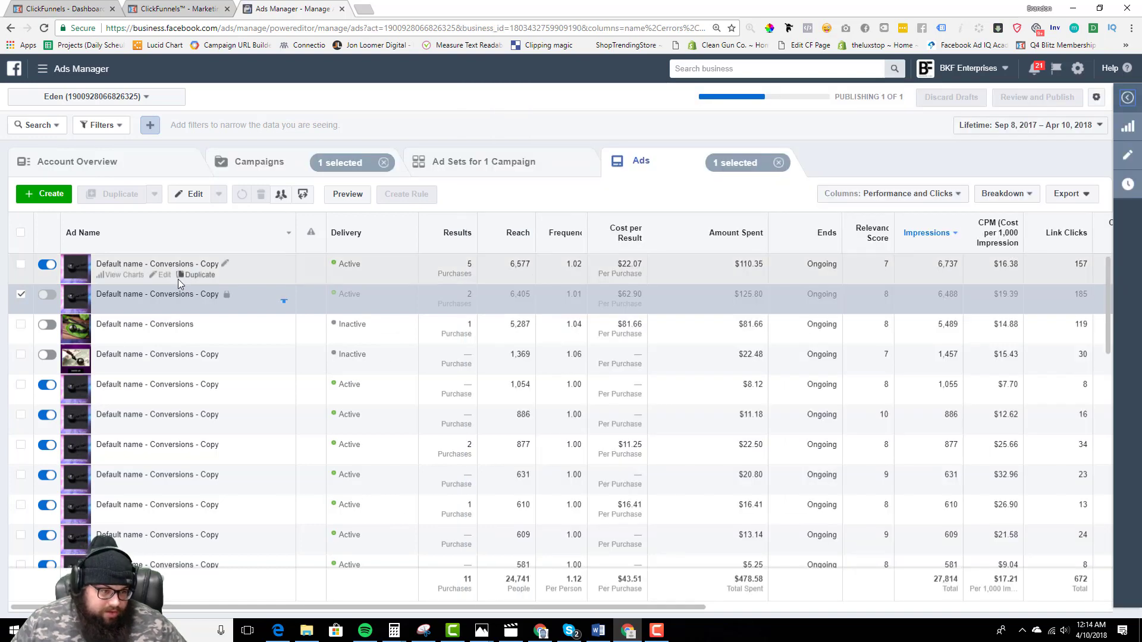
- Review the top ad's creative and return to the full ads table
{"action": "left_click", "coordinate": [162, 276]}
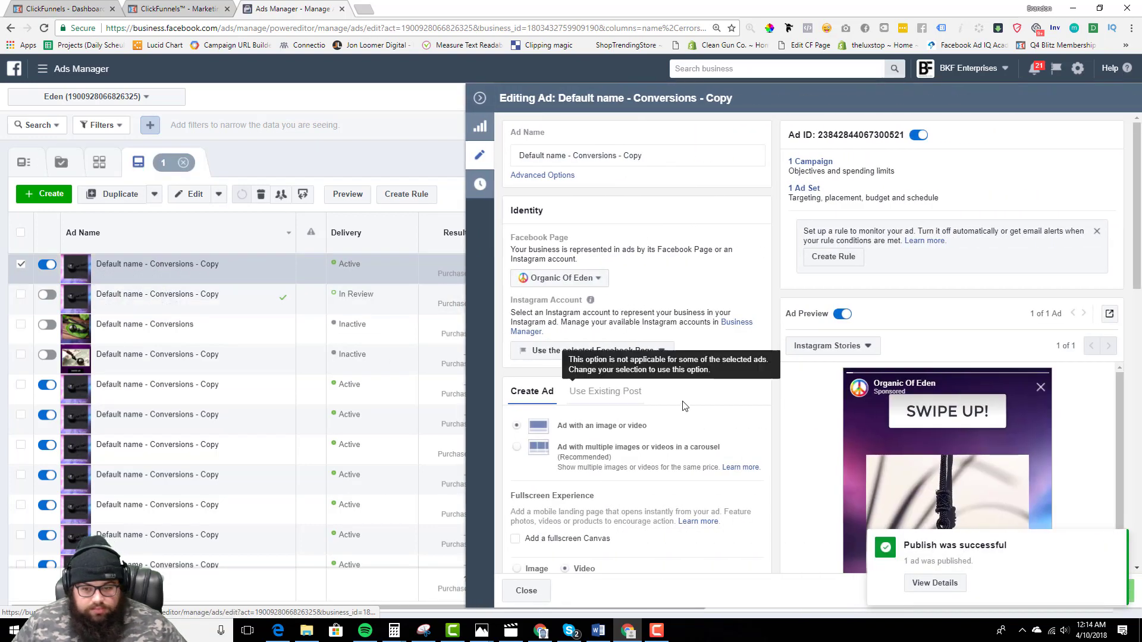
{"action": "scroll", "coordinate": [879, 439], "scroll_direction": "down", "scroll_amount": 4}
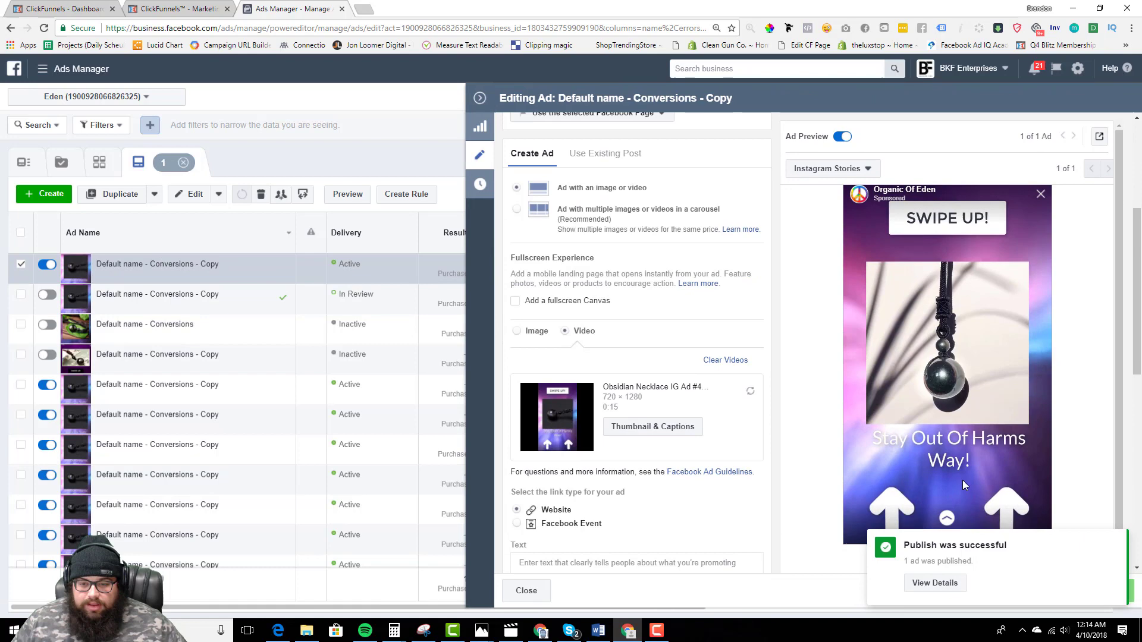
{"action": "left_click", "coordinate": [480, 100]}
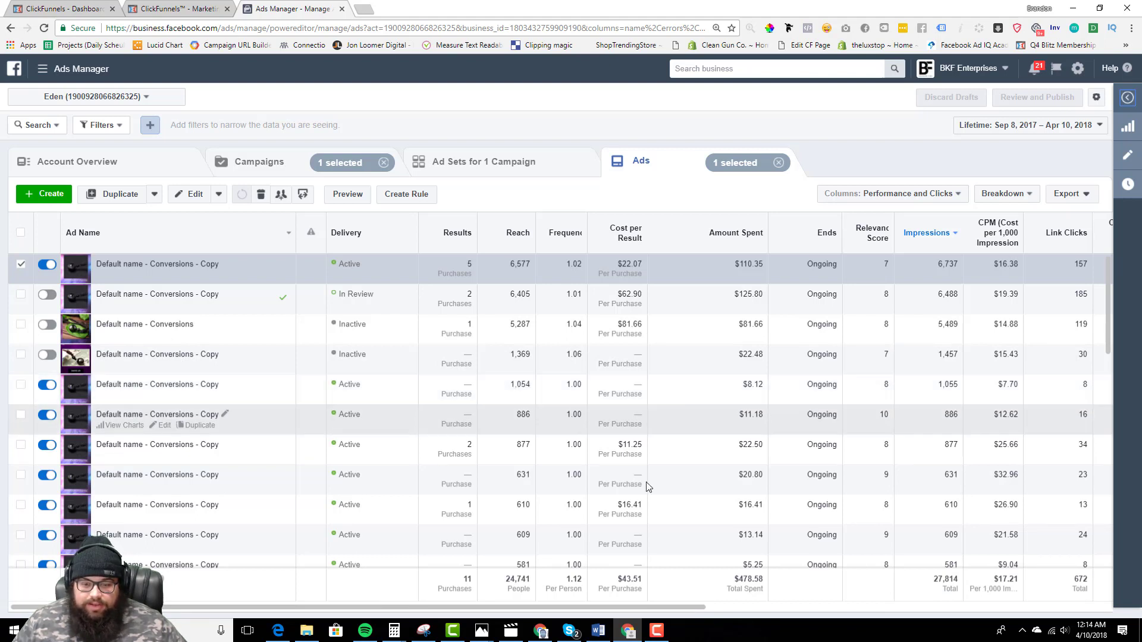
{"action": "left_click_drag", "start_coordinate": [642, 604], "coordinate": [766, 603]}
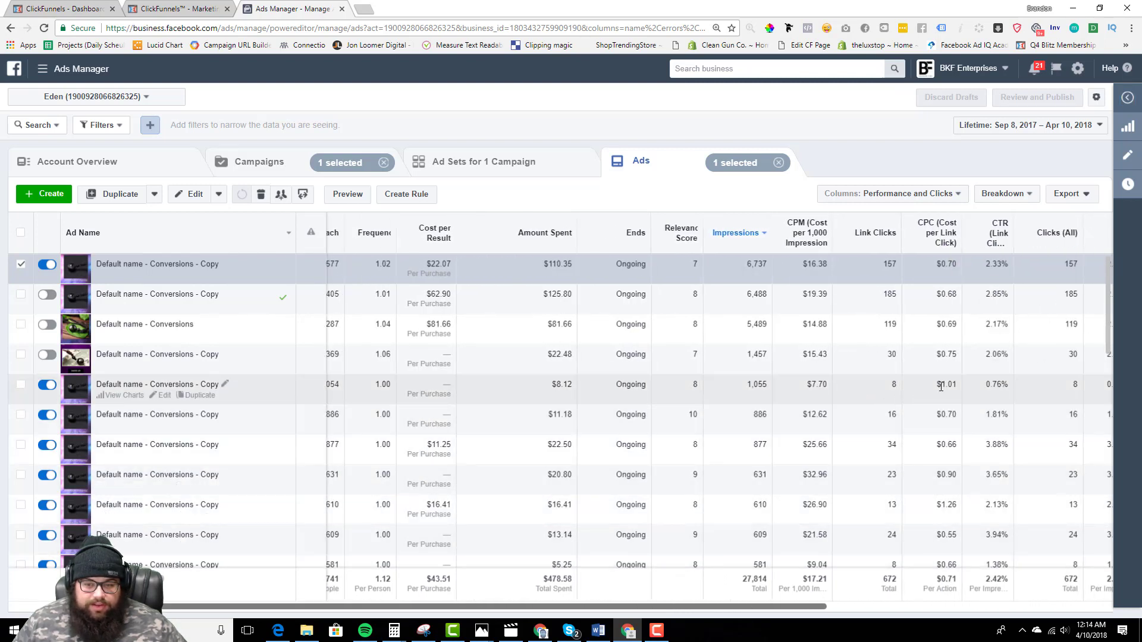
{"action": "left_click_drag", "start_coordinate": [991, 384], "coordinate": [1013, 387]}
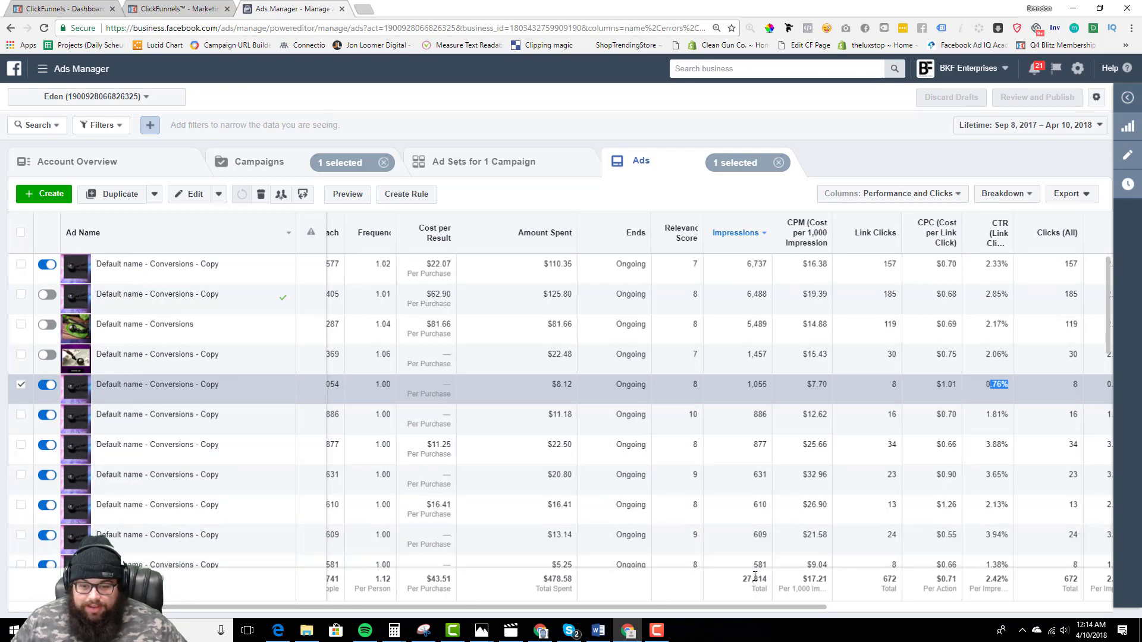
{"action": "left_click_drag", "start_coordinate": [774, 607], "coordinate": [598, 595]}
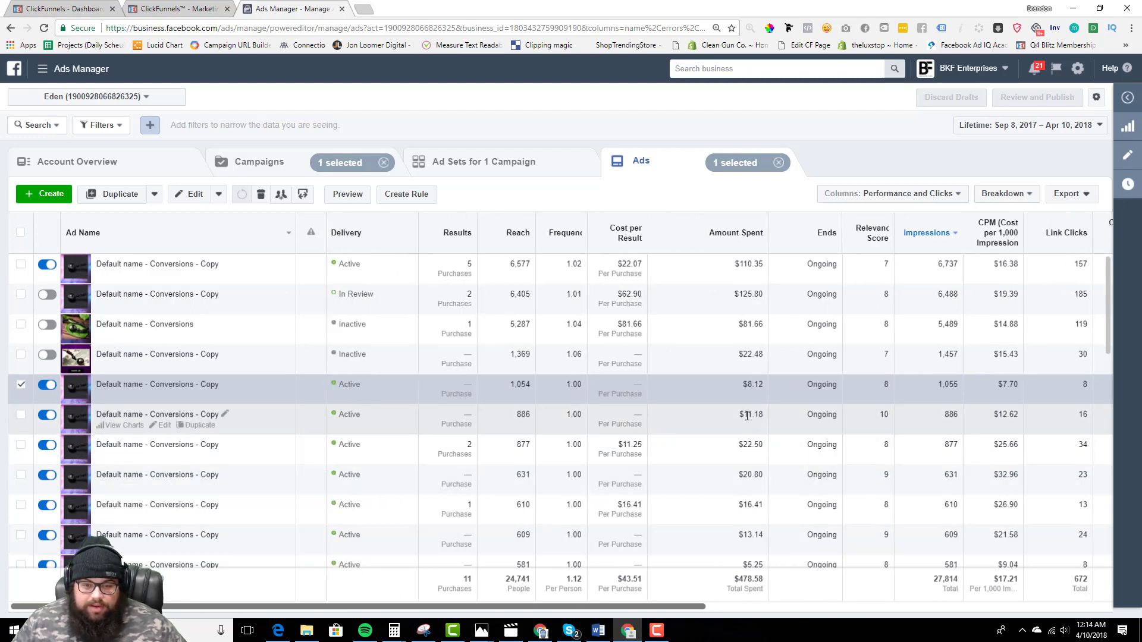
{"action": "left_click_drag", "start_coordinate": [738, 415], "coordinate": [773, 415]}
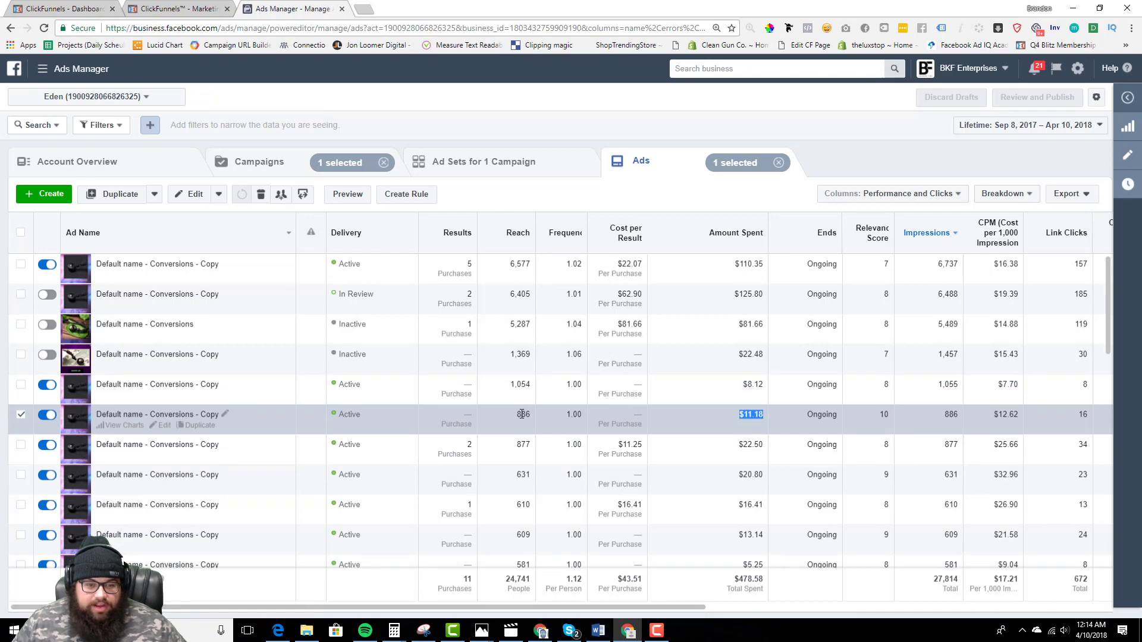
{"action": "scroll", "coordinate": [517, 507], "scroll_direction": "down", "scroll_amount": 3}
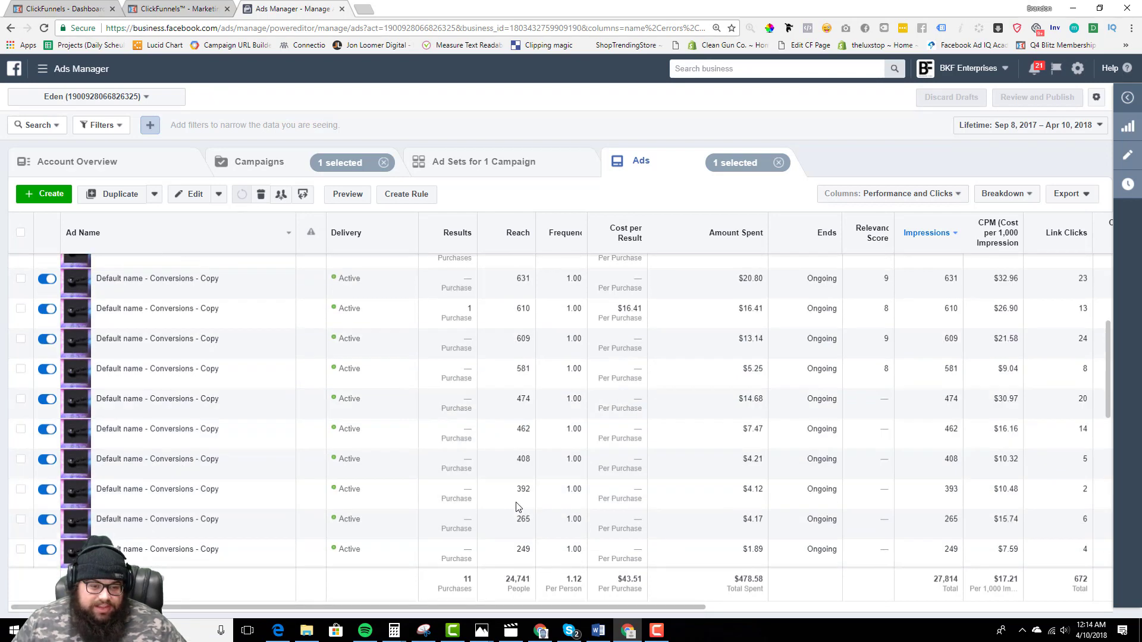
{"action": "scroll", "coordinate": [517, 505], "scroll_direction": "up", "scroll_amount": 3}
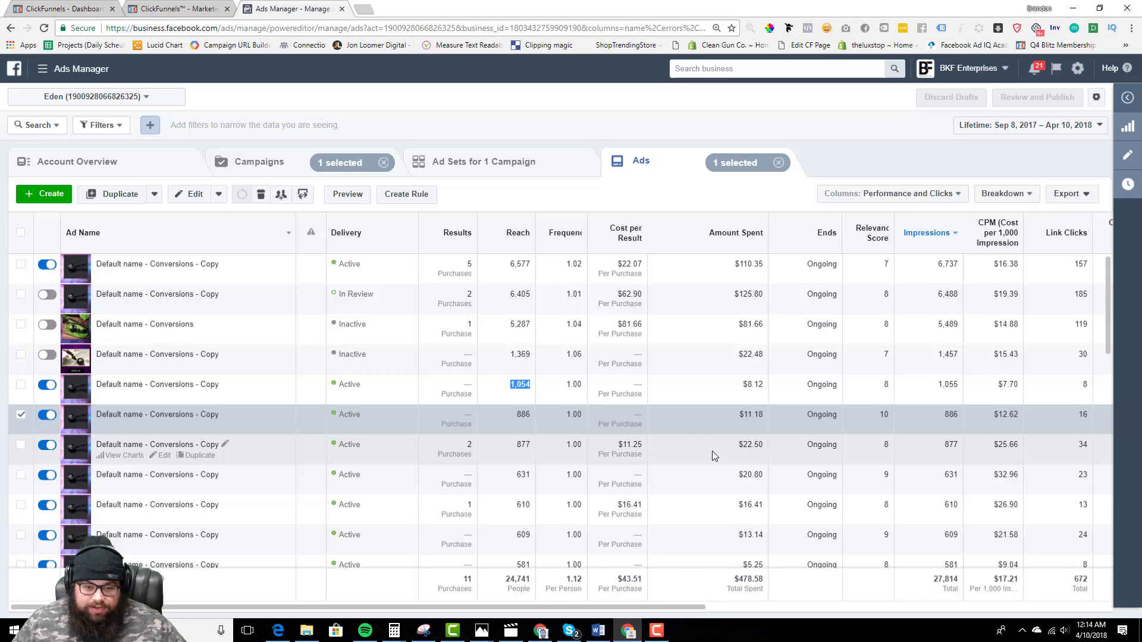
{"action": "left_click_drag", "start_coordinate": [581, 605], "coordinate": [676, 608]}
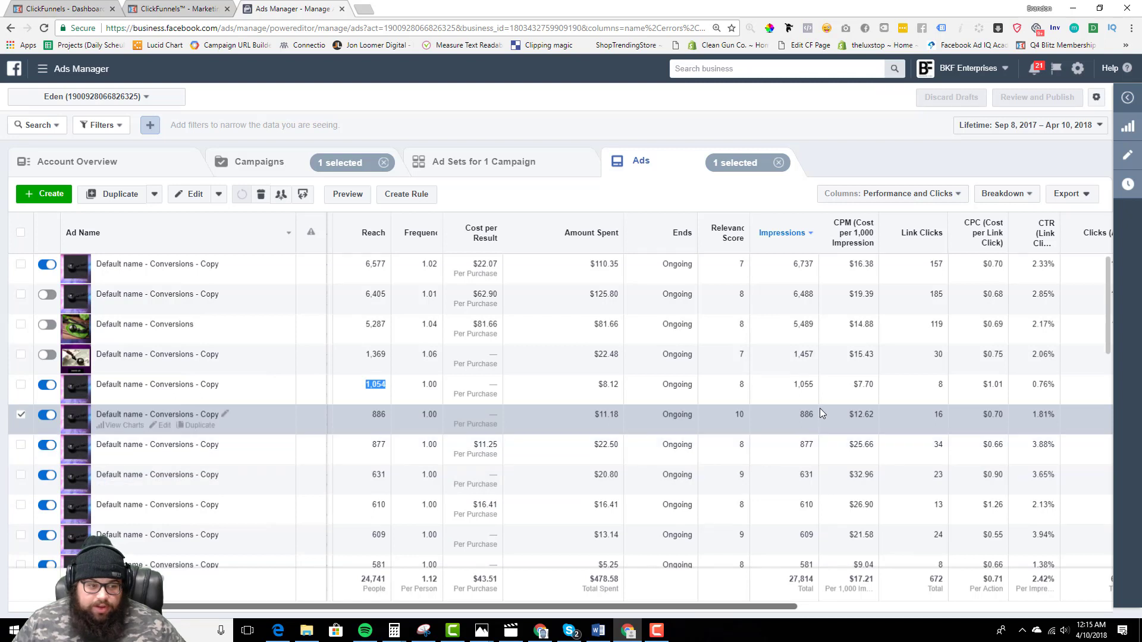
{"action": "left_click", "coordinate": [872, 384]}
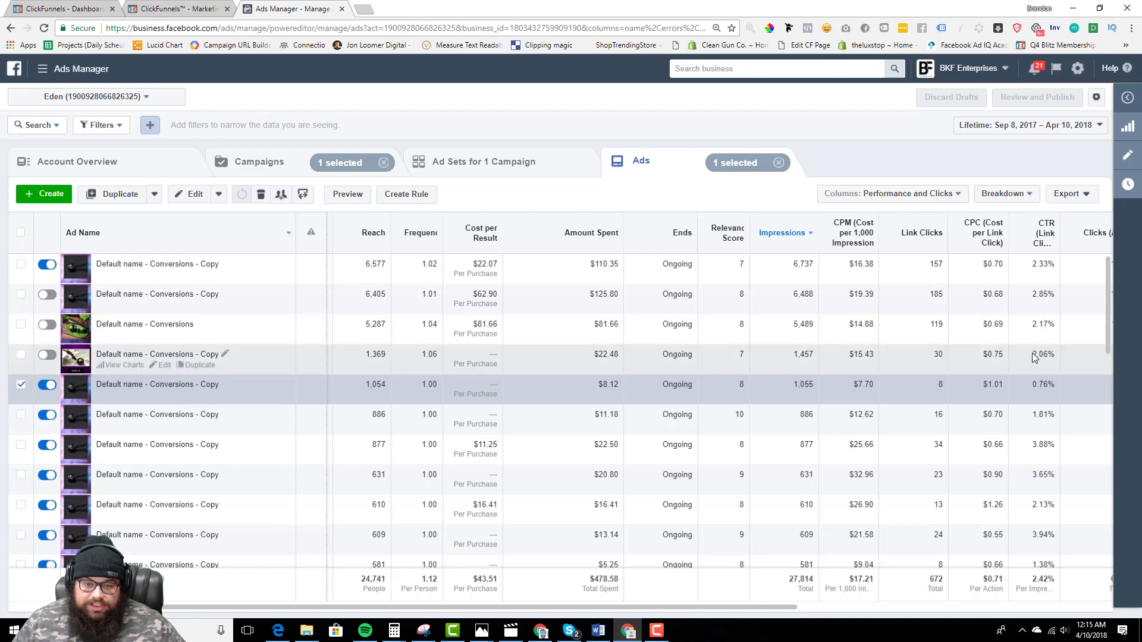
{"action": "left_click_drag", "start_coordinate": [1033, 352], "coordinate": [1051, 355]}
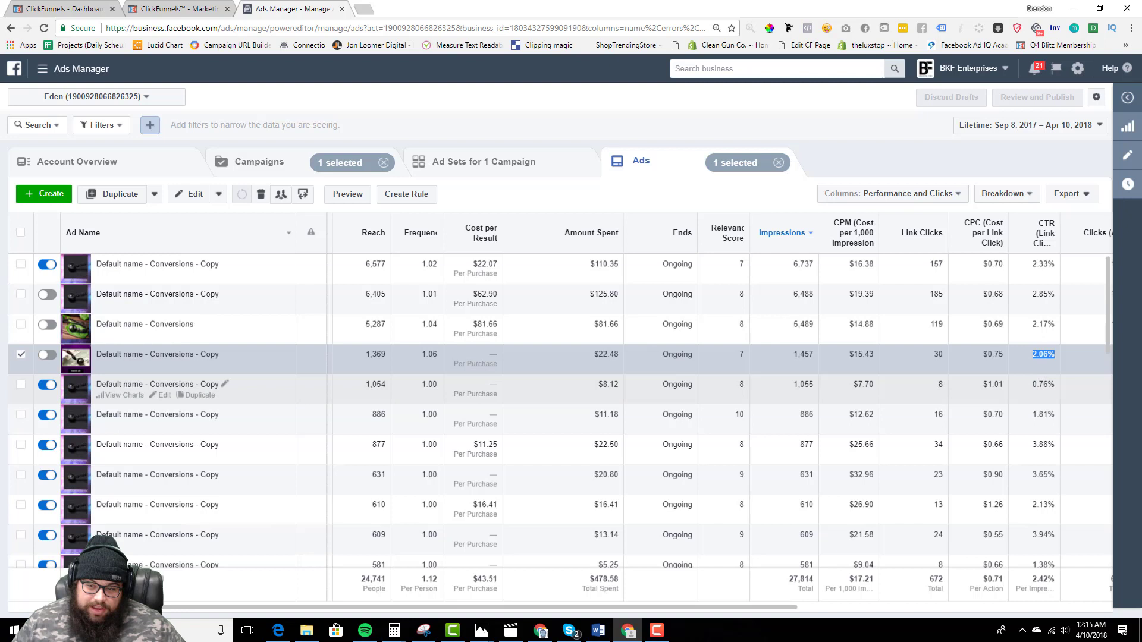
{"action": "left_click_drag", "start_coordinate": [1040, 384], "coordinate": [1055, 385]}
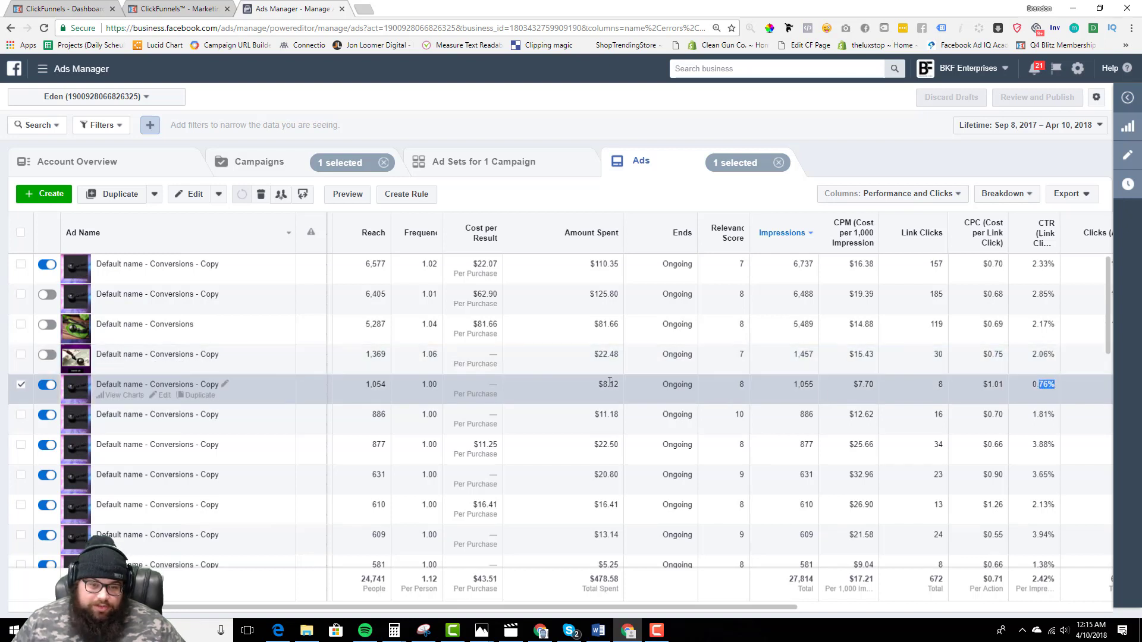
{"action": "left_click", "coordinate": [1034, 384]}
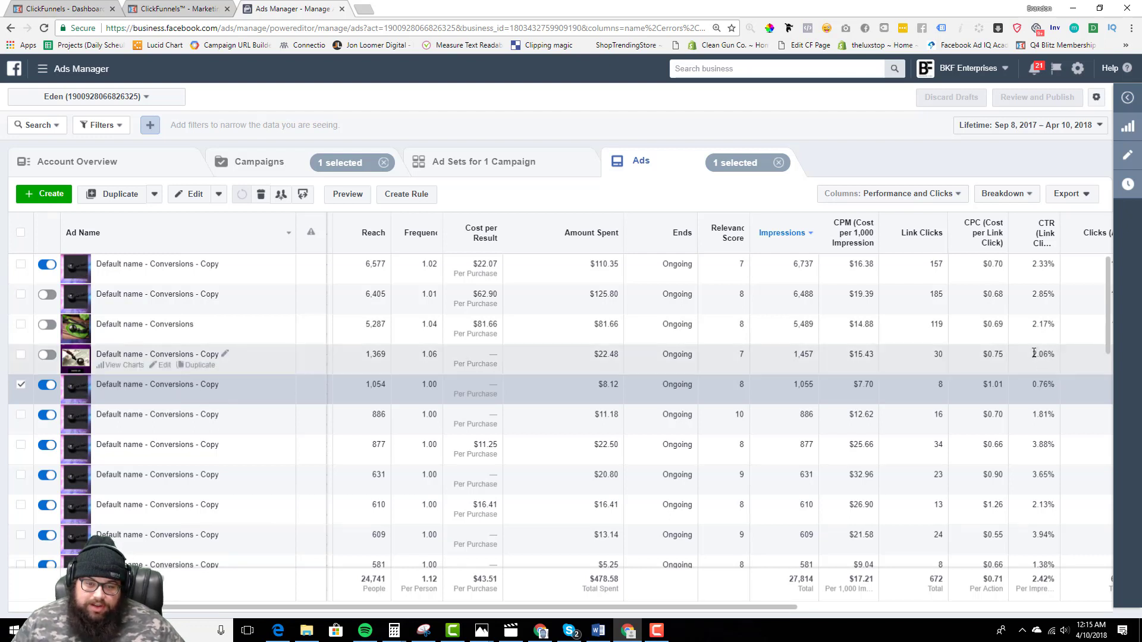
{"action": "left_click_drag", "start_coordinate": [1033, 354], "coordinate": [1056, 354]}
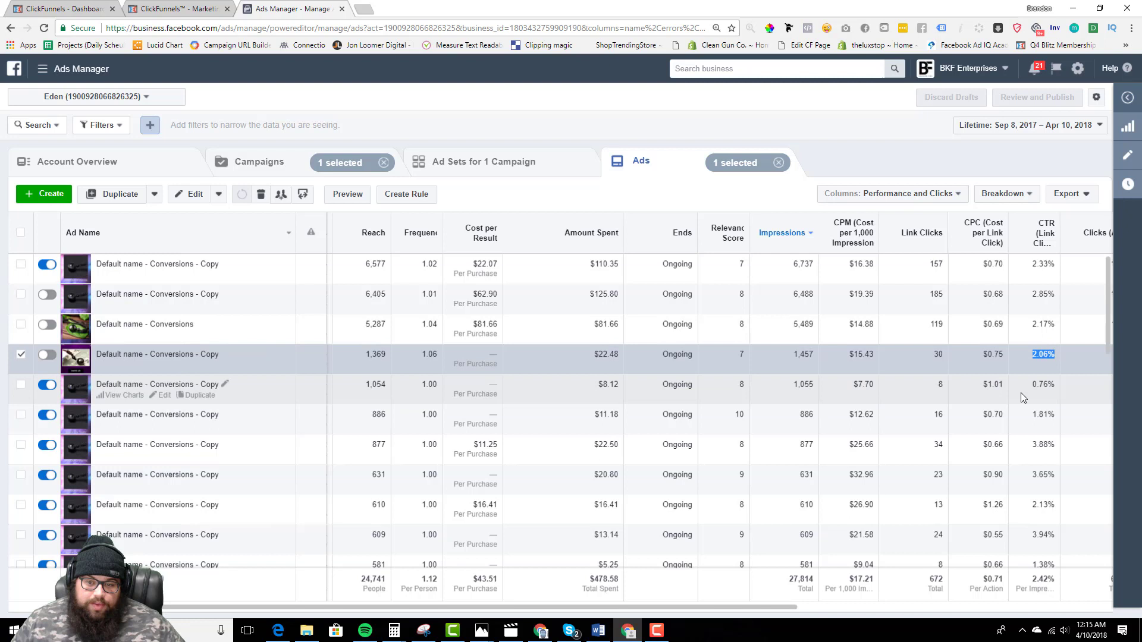
{"action": "double_click", "coordinate": [941, 384]}
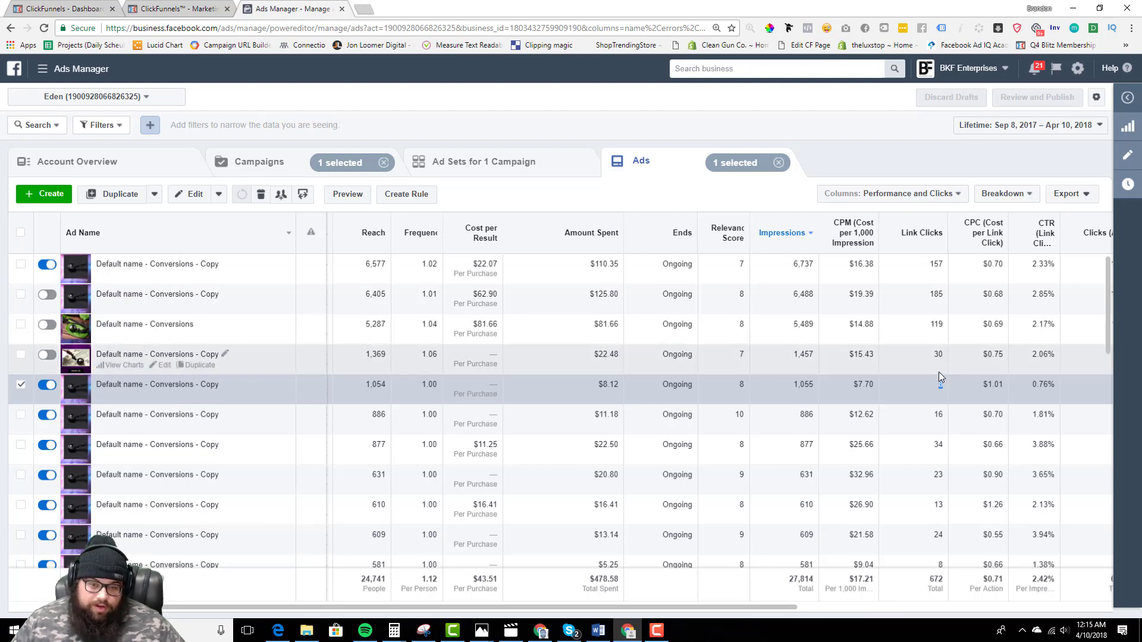
{"action": "left_click_drag", "start_coordinate": [598, 355], "coordinate": [1062, 360]}
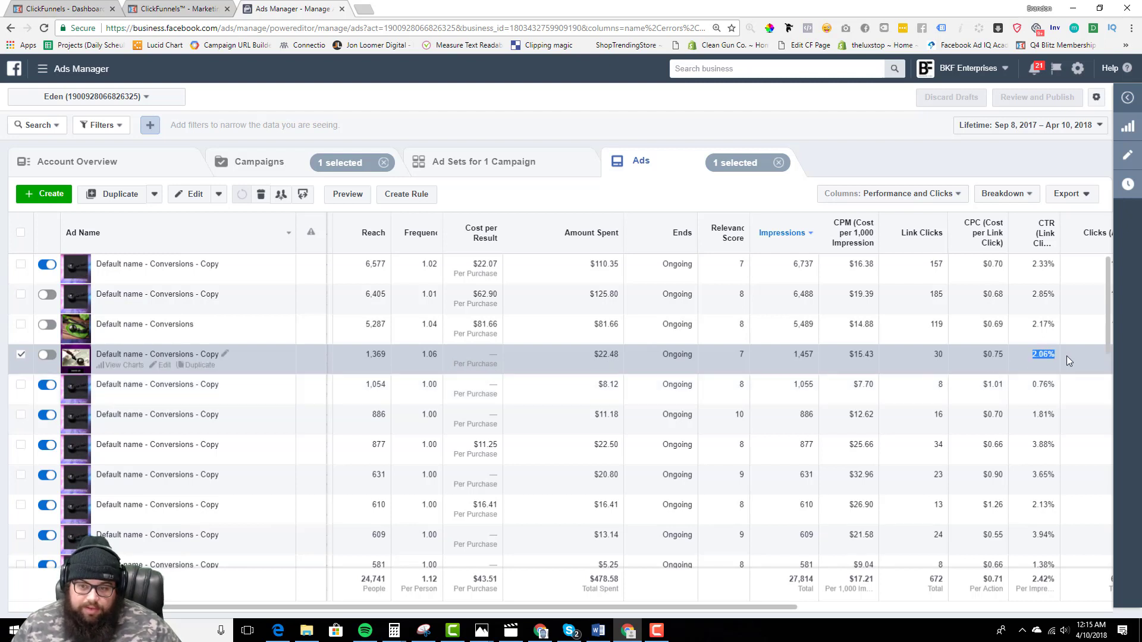
{"action": "left_click_drag", "start_coordinate": [1030, 477], "coordinate": [1056, 474]}
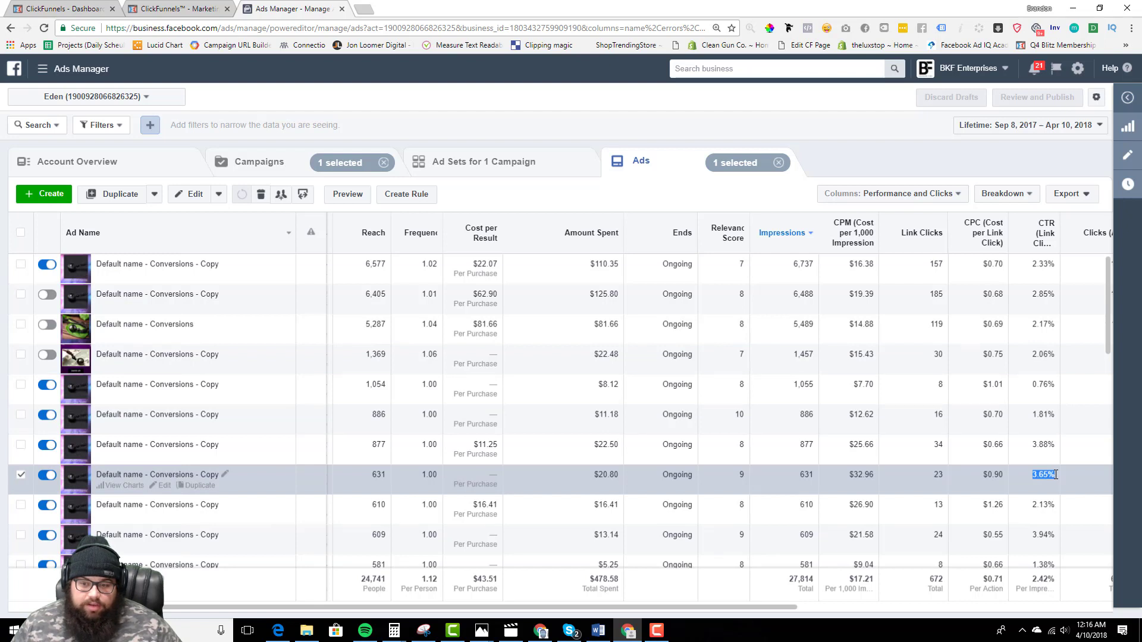
{"action": "left_click_drag", "start_coordinate": [1035, 354], "coordinate": [1053, 355]}
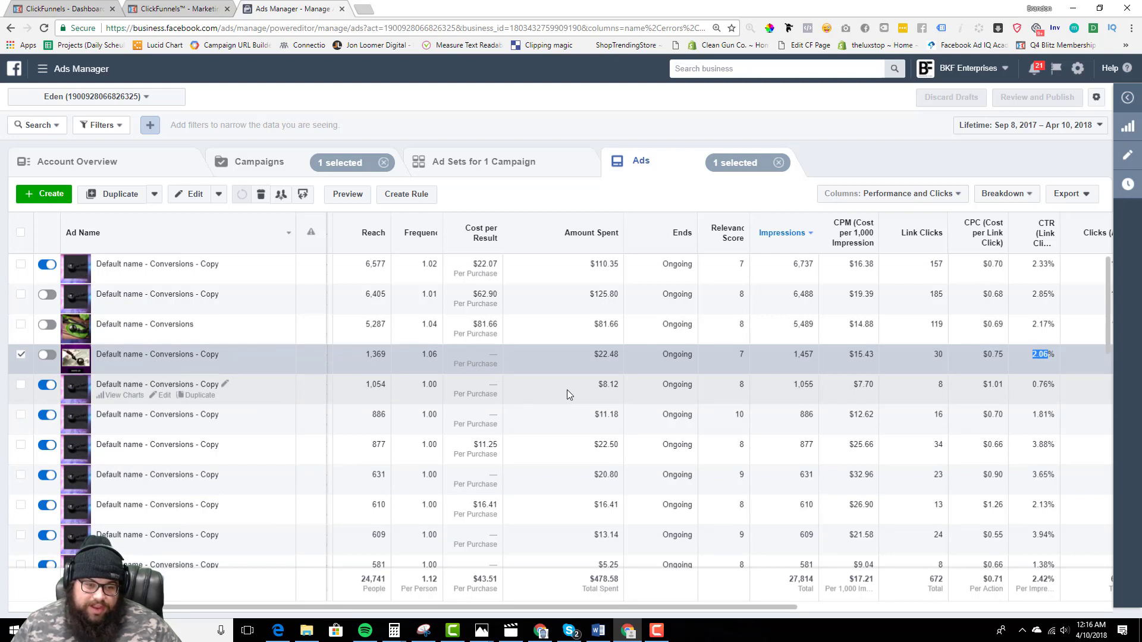
{"action": "left_click_drag", "start_coordinate": [852, 383], "coordinate": [875, 382]}
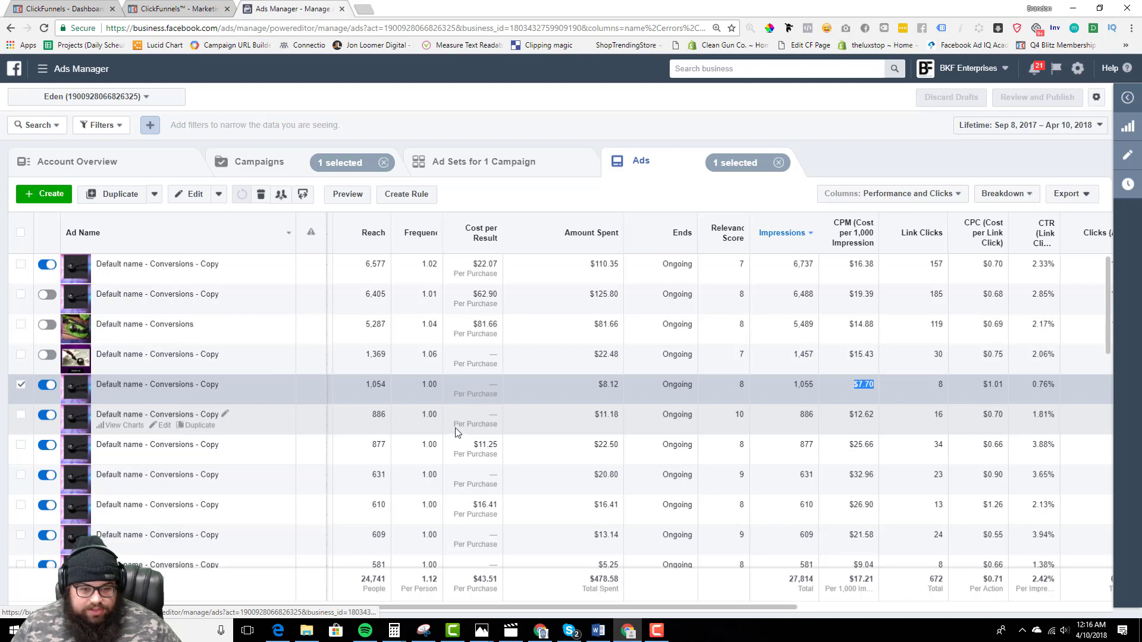
{"action": "left_click", "coordinate": [863, 413]}
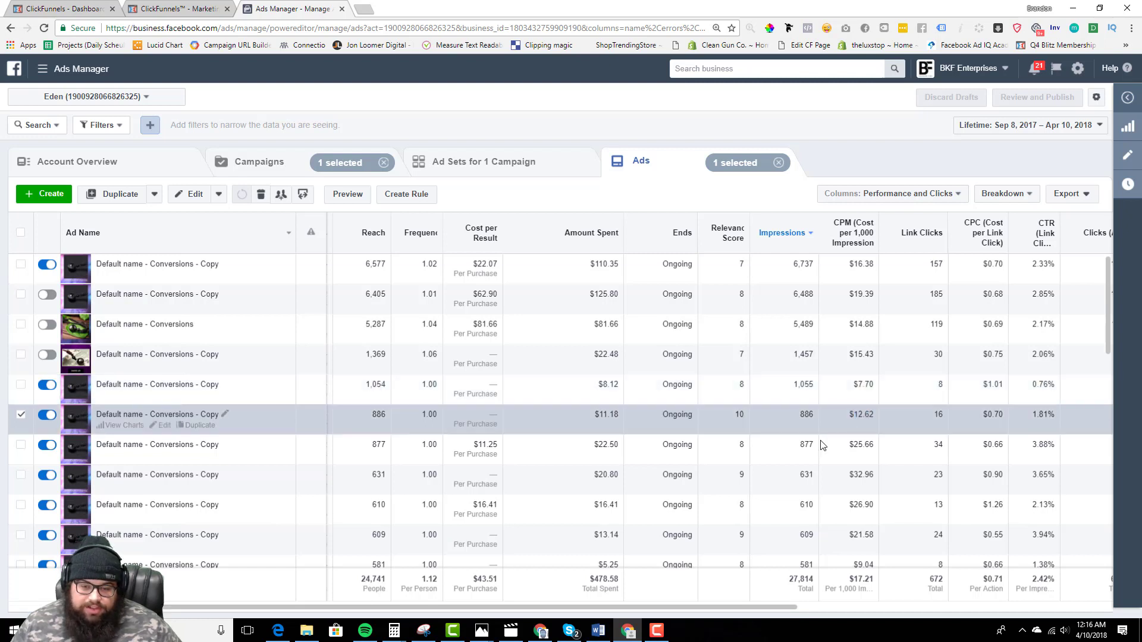
{"action": "scroll", "coordinate": [744, 435], "scroll_direction": "down", "scroll_amount": 1}
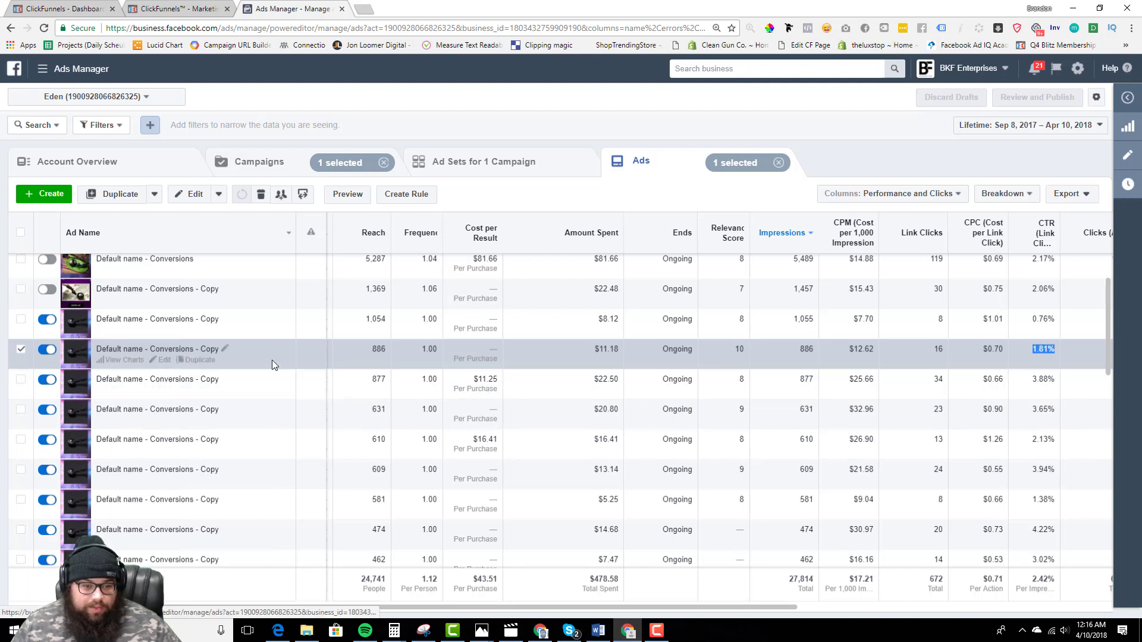
{"action": "left_click", "coordinate": [742, 346]}
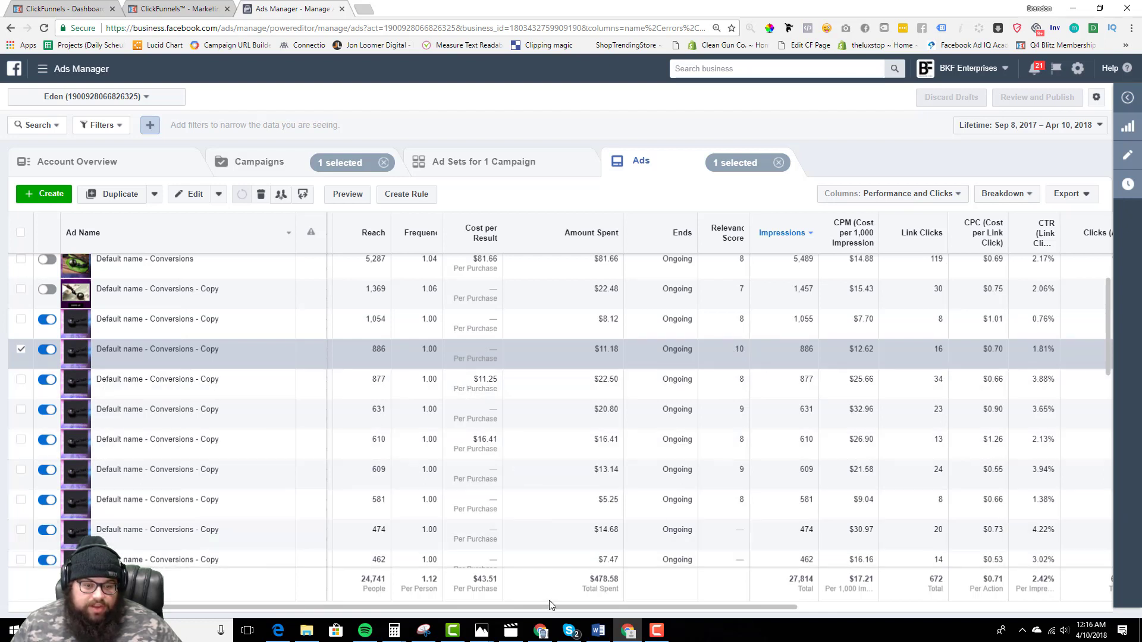
{"action": "left_click_drag", "start_coordinate": [516, 608], "coordinate": [451, 605]}
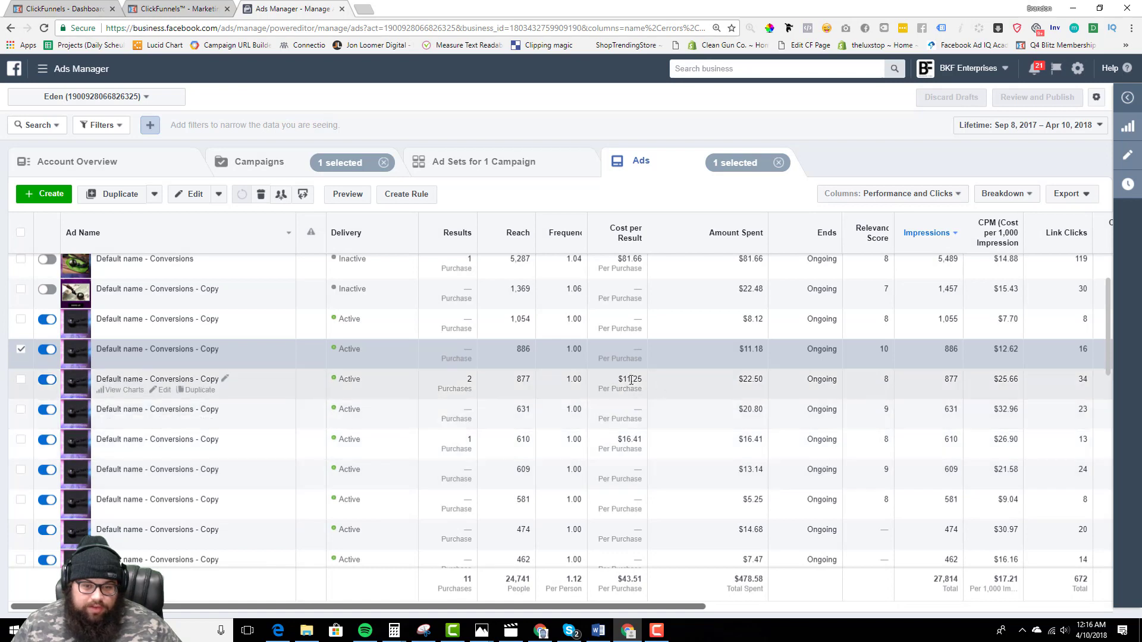
{"action": "left_click_drag", "start_coordinate": [636, 608], "coordinate": [763, 606]}
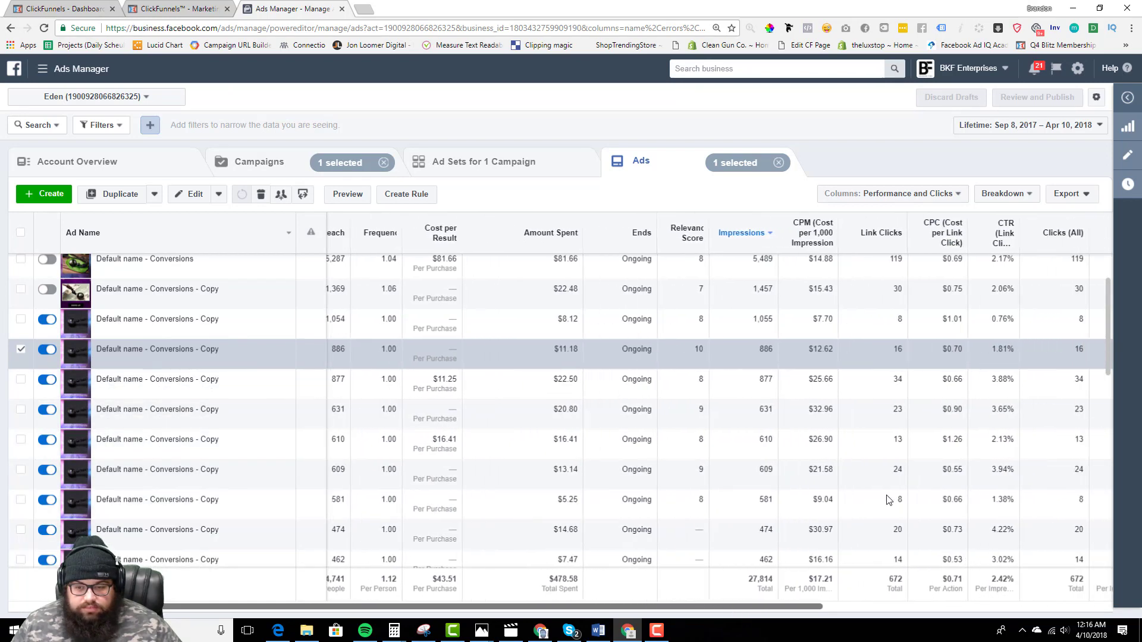
{"action": "left_click_drag", "start_coordinate": [992, 379], "coordinate": [1016, 379]}
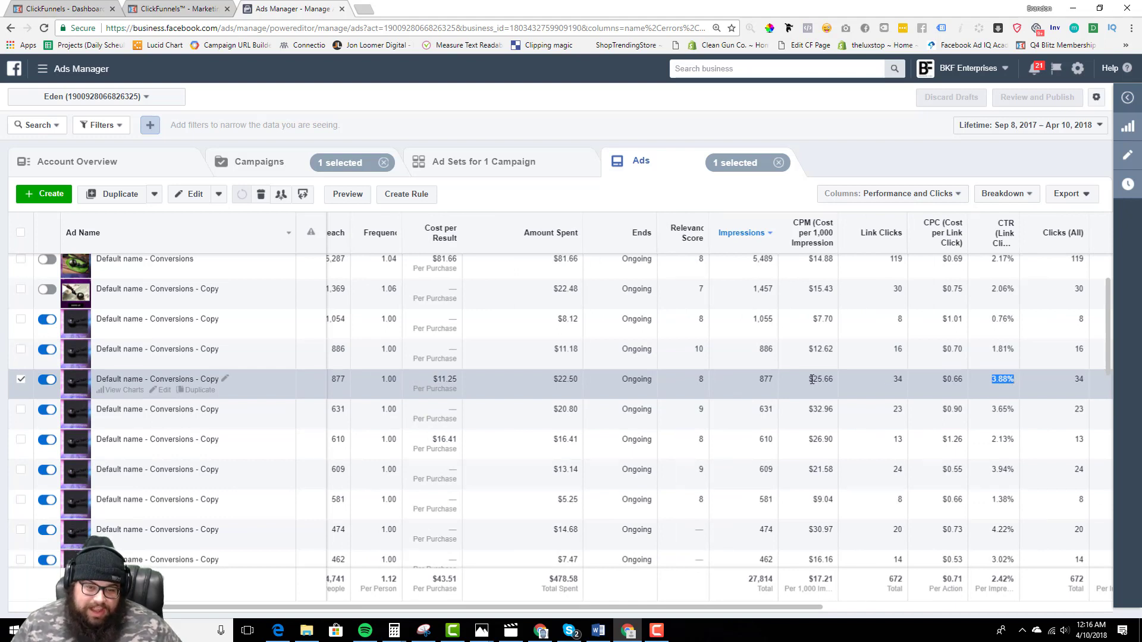
{"action": "left_click_drag", "start_coordinate": [809, 379], "coordinate": [832, 381]}
{"action": "left_click_drag", "start_coordinate": [992, 380], "coordinate": [1033, 385]}
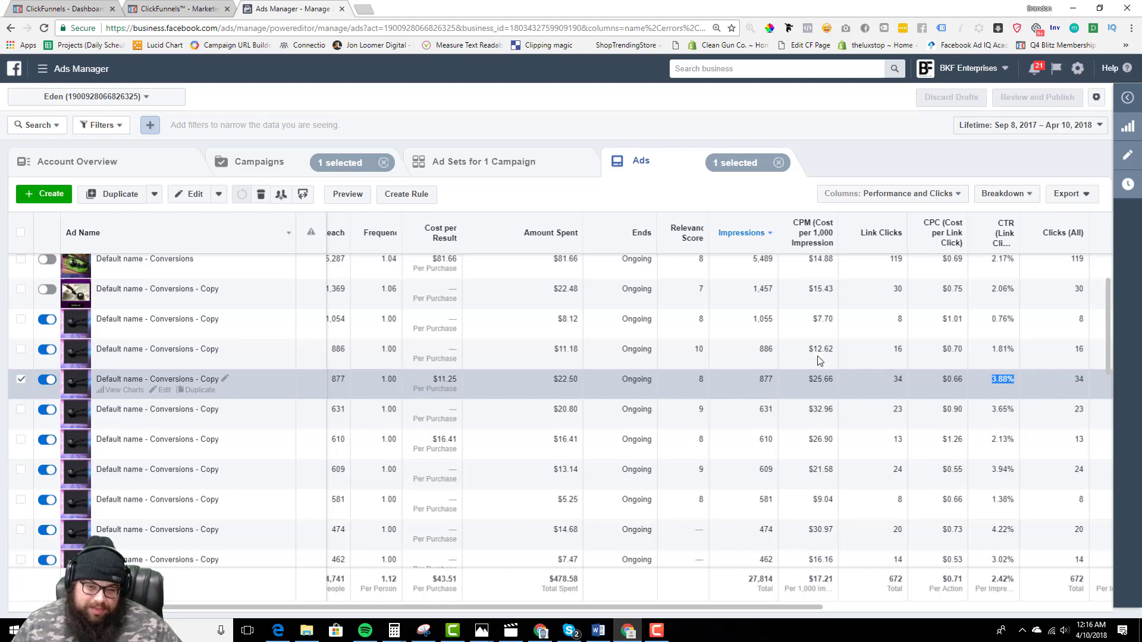
{"action": "left_click_drag", "start_coordinate": [813, 319], "coordinate": [827, 320]}
{"action": "left_click", "coordinate": [824, 320]}
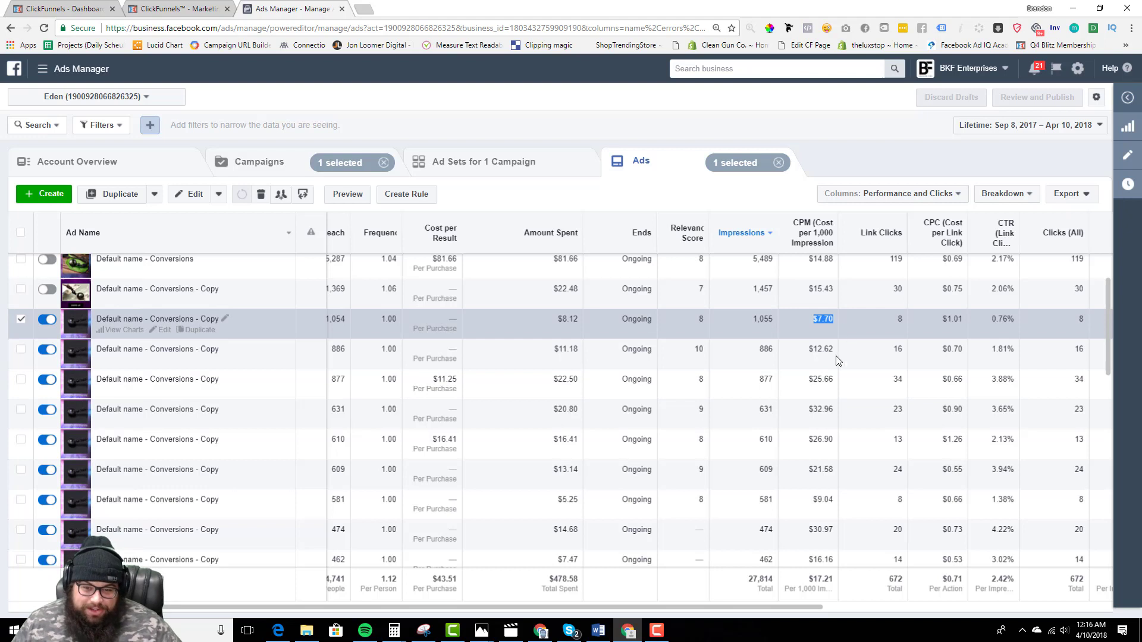
{"action": "left_click_drag", "start_coordinate": [809, 379], "coordinate": [833, 381]}
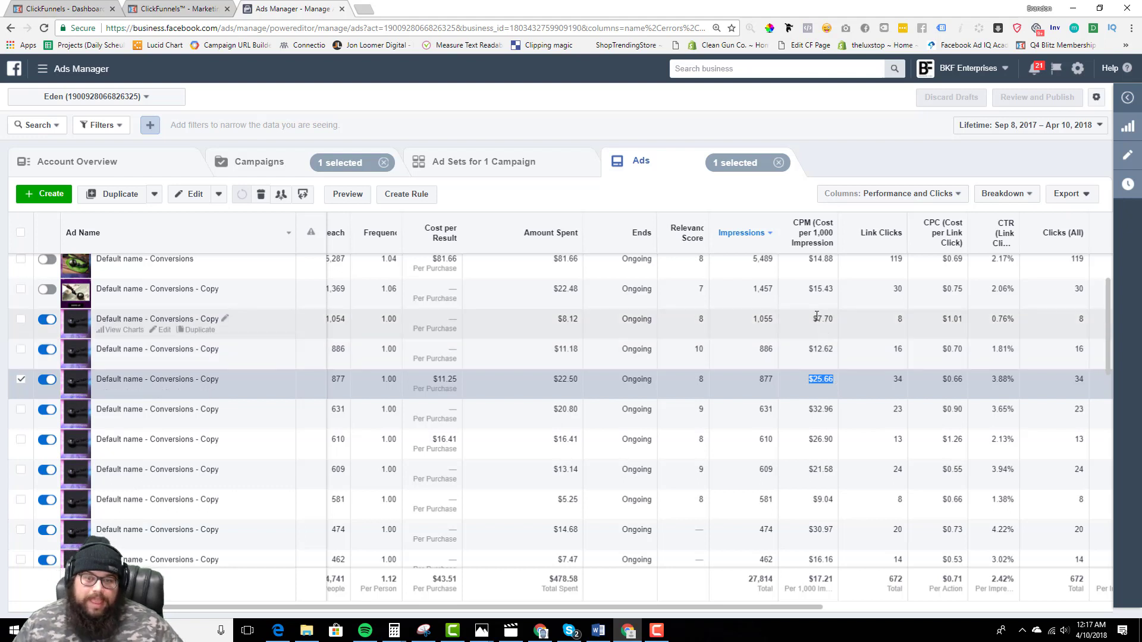
{"action": "left_click_drag", "start_coordinate": [812, 320], "coordinate": [832, 315]}
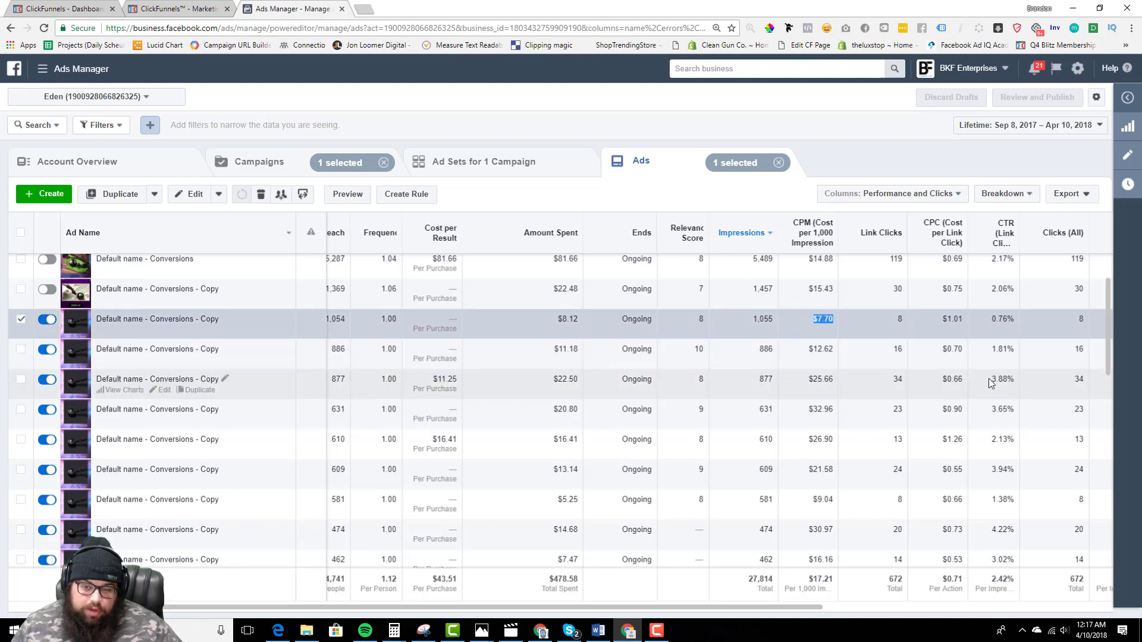
{"action": "left_click_drag", "start_coordinate": [992, 383], "coordinate": [1016, 383]}
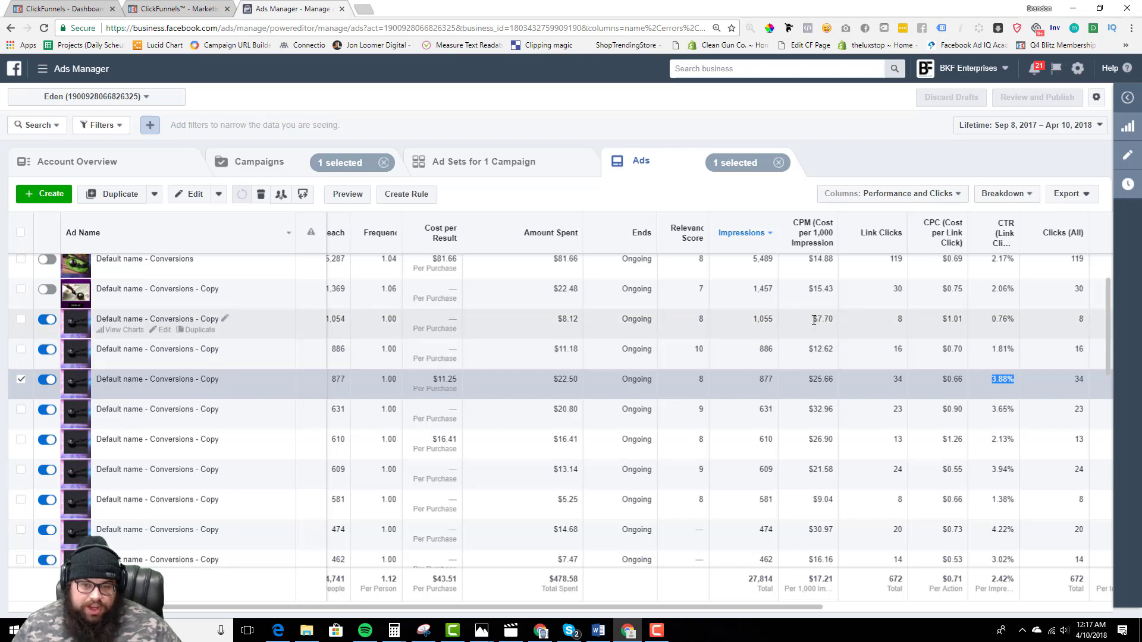
{"action": "left_click_drag", "start_coordinate": [811, 320], "coordinate": [840, 322]}
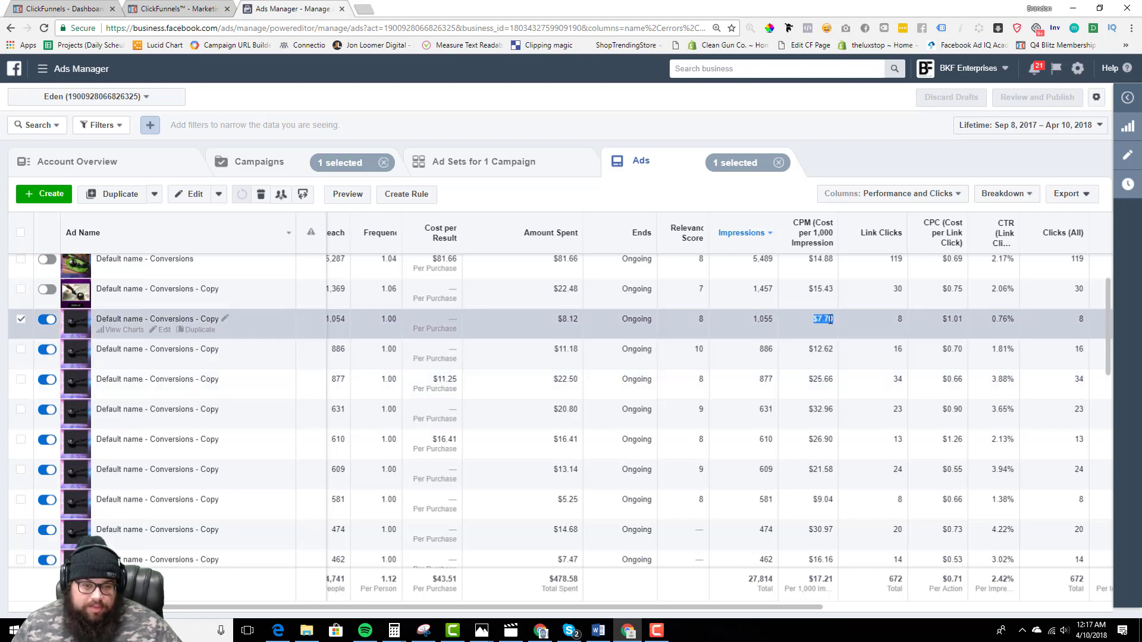
{"action": "left_click_drag", "start_coordinate": [809, 378], "coordinate": [839, 383]}
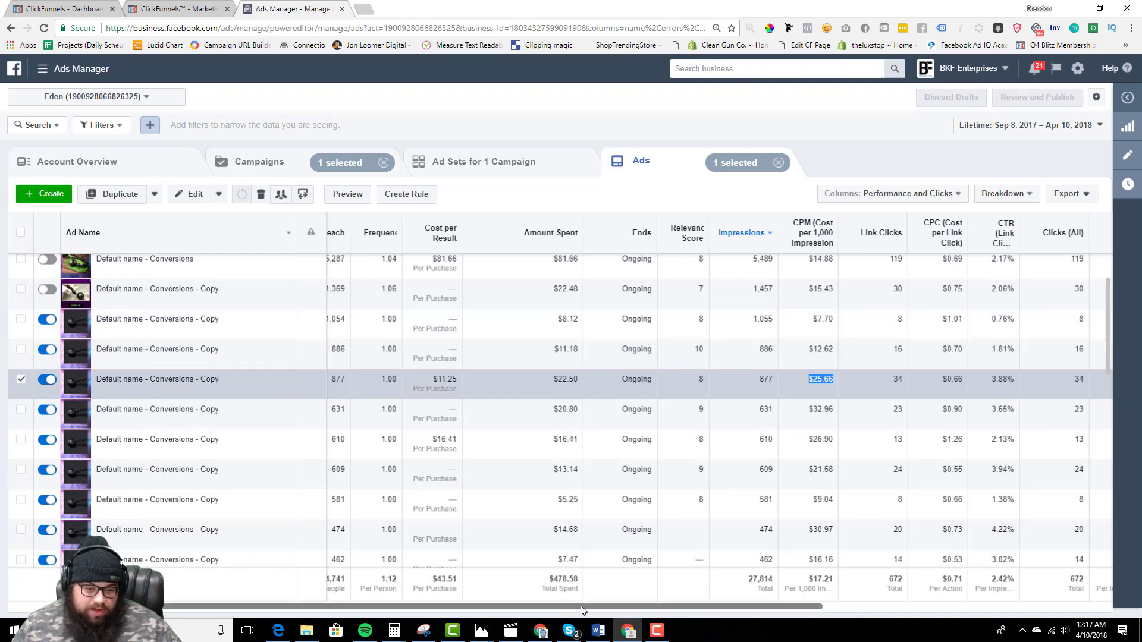
{"action": "left_click_drag", "start_coordinate": [581, 605], "coordinate": [428, 606]}
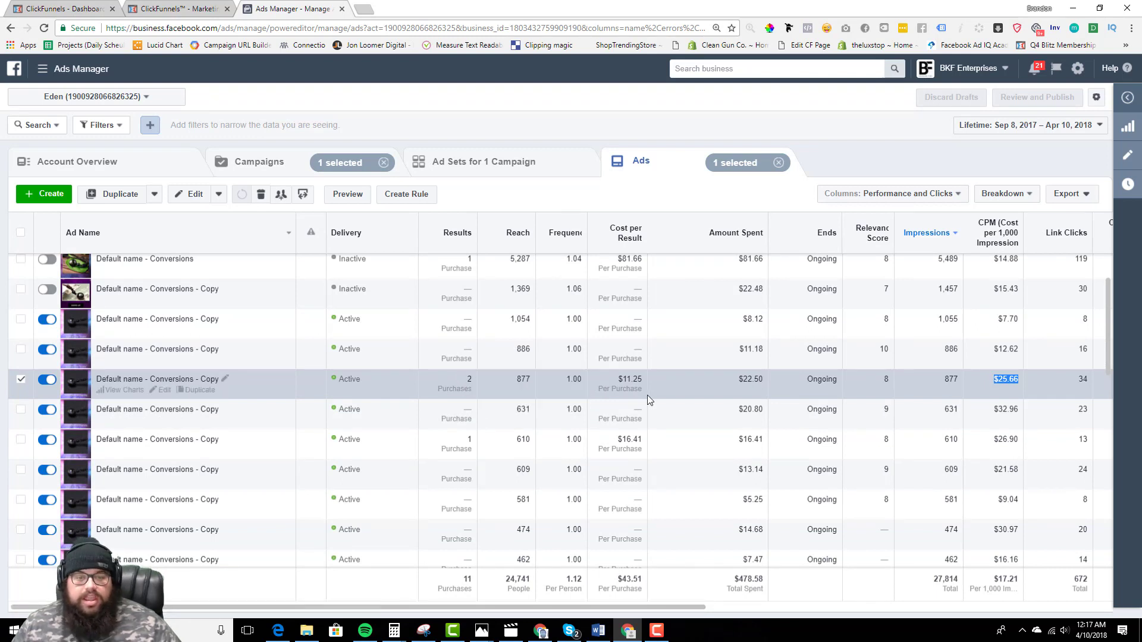
{"action": "left_click_drag", "start_coordinate": [646, 377], "coordinate": [620, 379]}
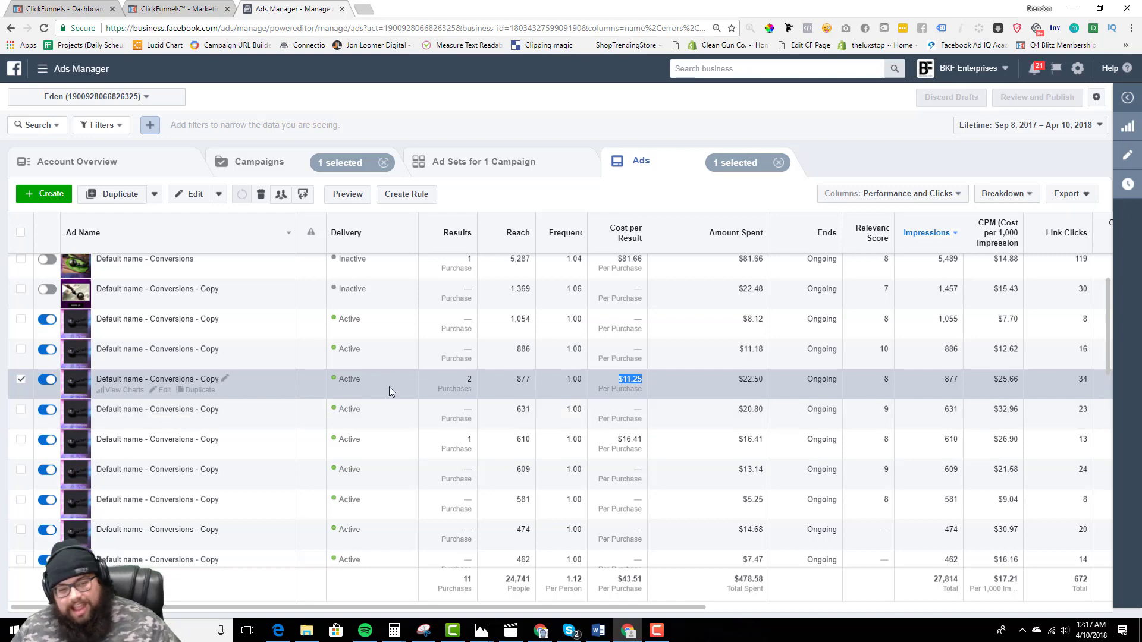
{"action": "mouse_move", "coordinate": [534, 607]}
{"action": "left_mouse_down"}
{"action": "mouse_move", "coordinate": [687, 622]}
{"action": "mouse_move", "coordinate": [973, 614]}
{"action": "mouse_move", "coordinate": [555, 606]}
{"action": "left_mouse_up"}
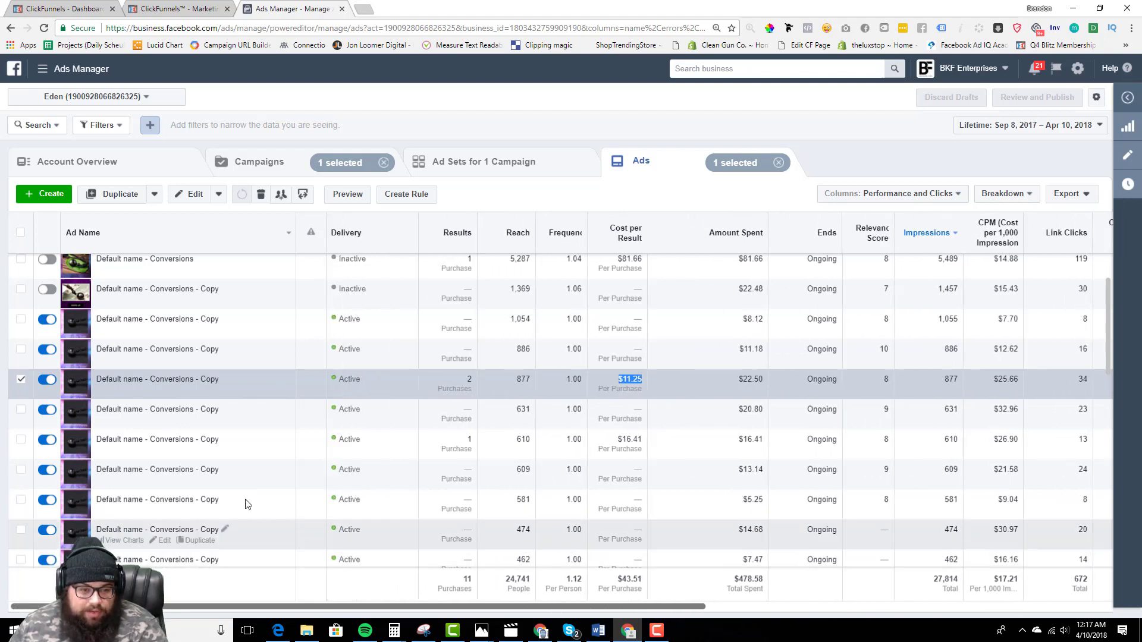
{"action": "left_click", "coordinate": [118, 390]}
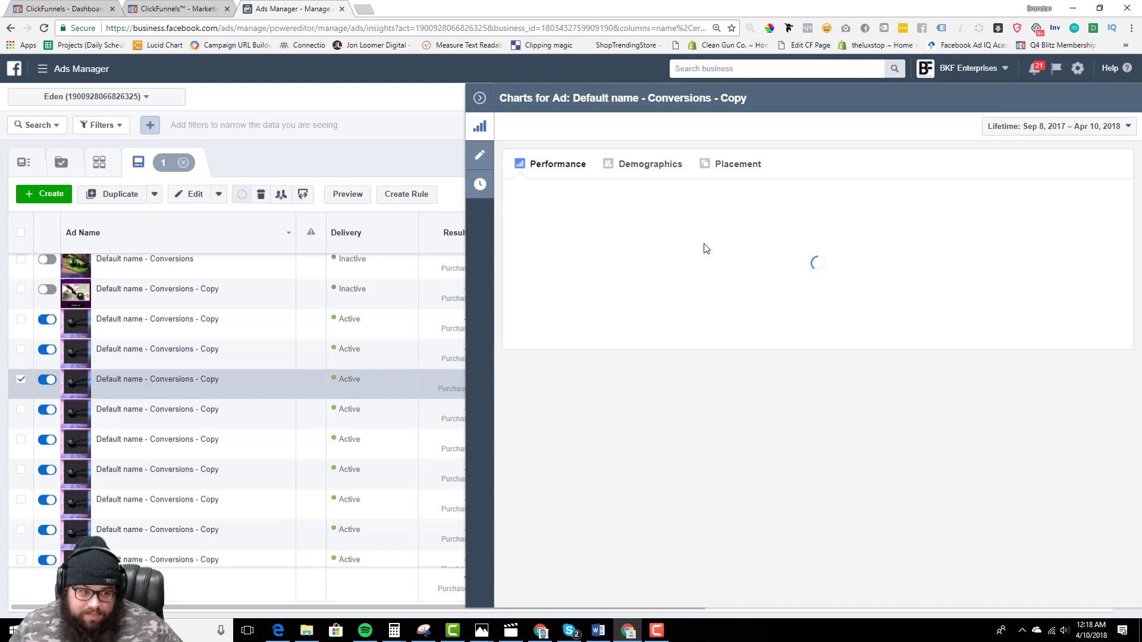
{"action": "left_click", "coordinate": [480, 97]}
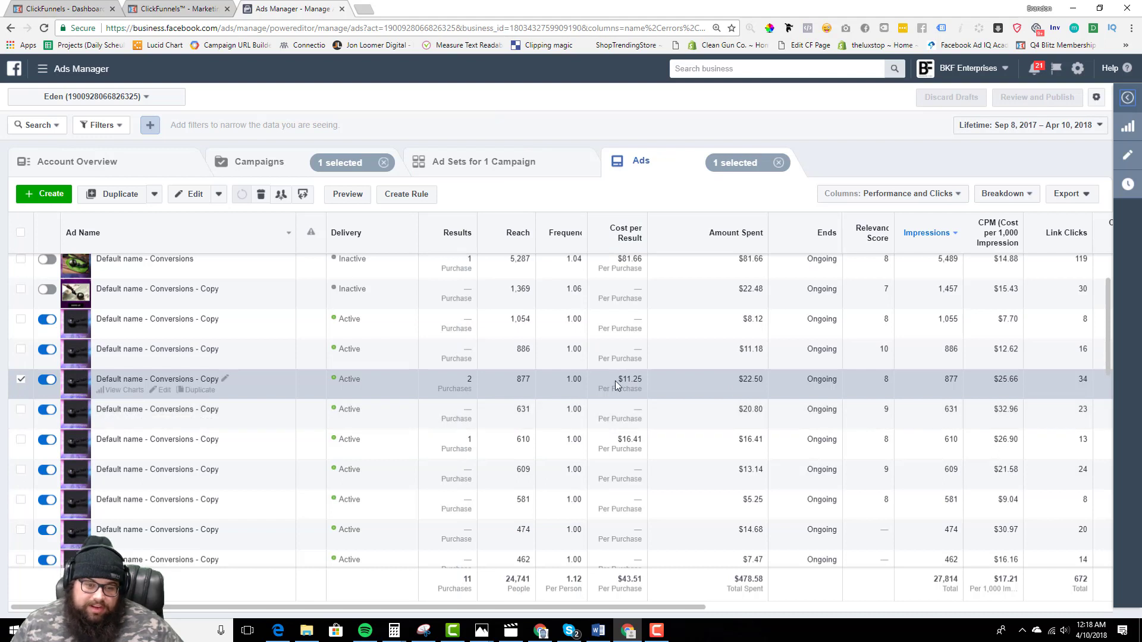
- Scan the ads' cost-per-purchase figures, such as $11.25, then go to the Campaigns level
{"action": "left_click_drag", "start_coordinate": [615, 381], "coordinate": [651, 386]}
{"action": "left_click", "coordinate": [650, 385]}
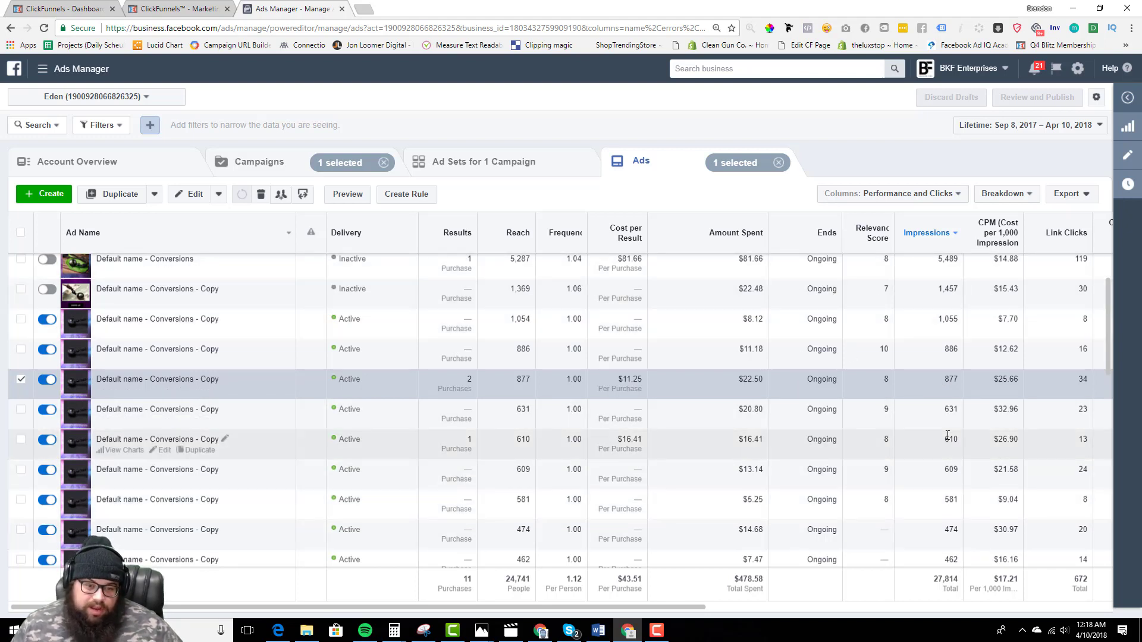
{"action": "scroll", "coordinate": [602, 412], "scroll_direction": "down", "scroll_amount": 1}
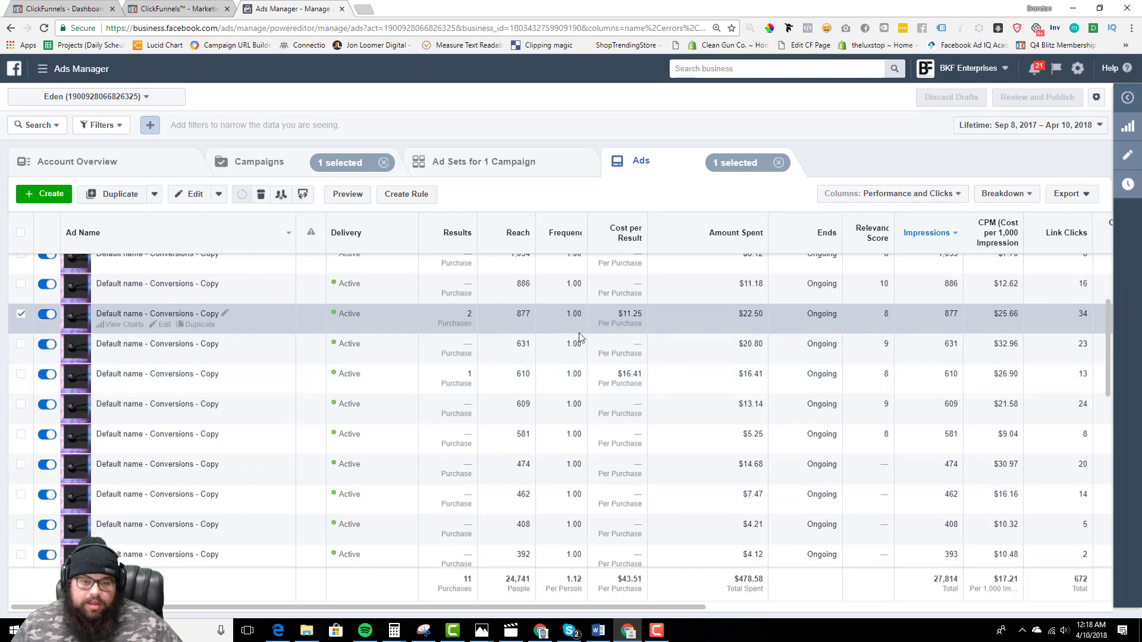
{"action": "left_click_drag", "start_coordinate": [415, 347], "coordinate": [920, 391]}
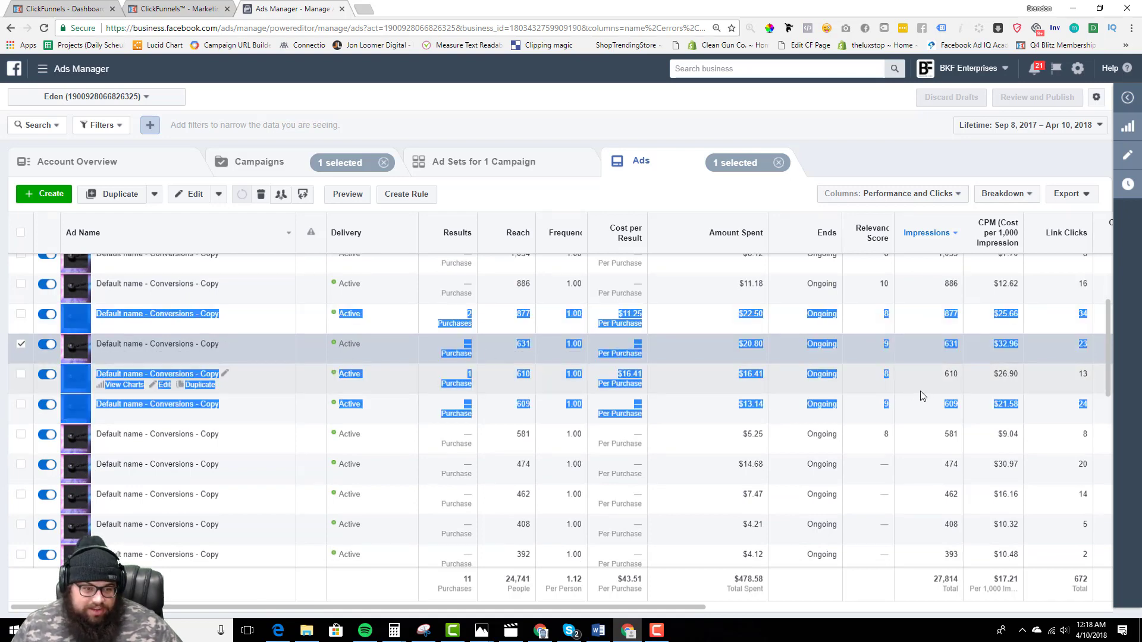
{"action": "left_click", "coordinate": [922, 391]}
{"action": "scroll", "coordinate": [776, 473], "scroll_direction": "down", "scroll_amount": 2}
{"action": "scroll", "coordinate": [775, 473], "scroll_direction": "down", "scroll_amount": 3}
{"action": "scroll", "coordinate": [776, 473], "scroll_direction": "up", "scroll_amount": 7}
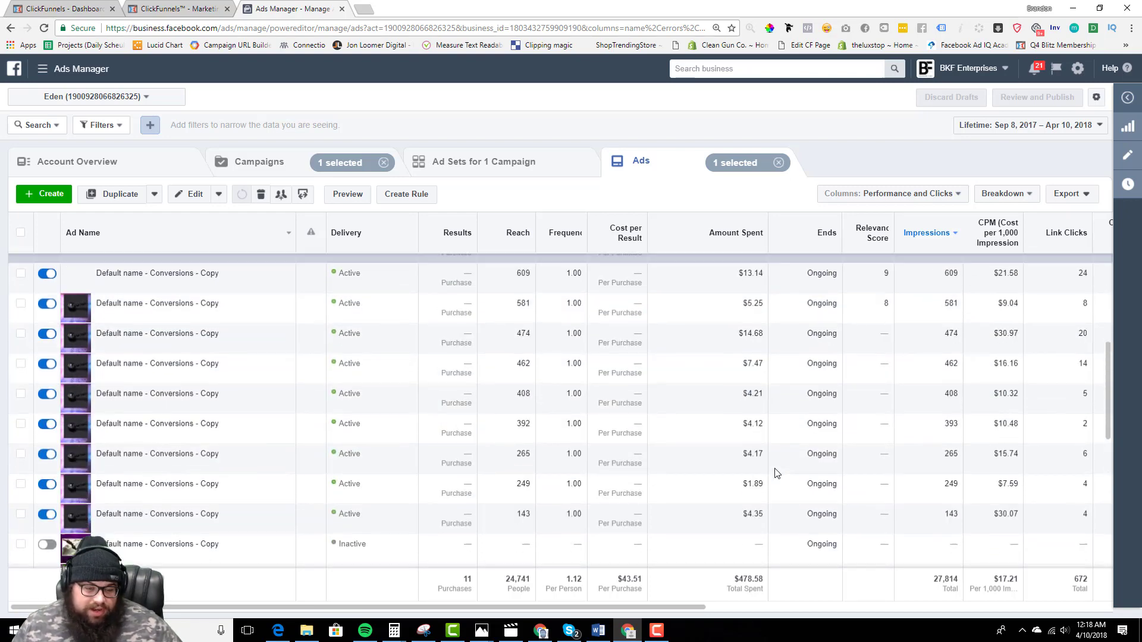
{"action": "left_click", "coordinate": [257, 163]}
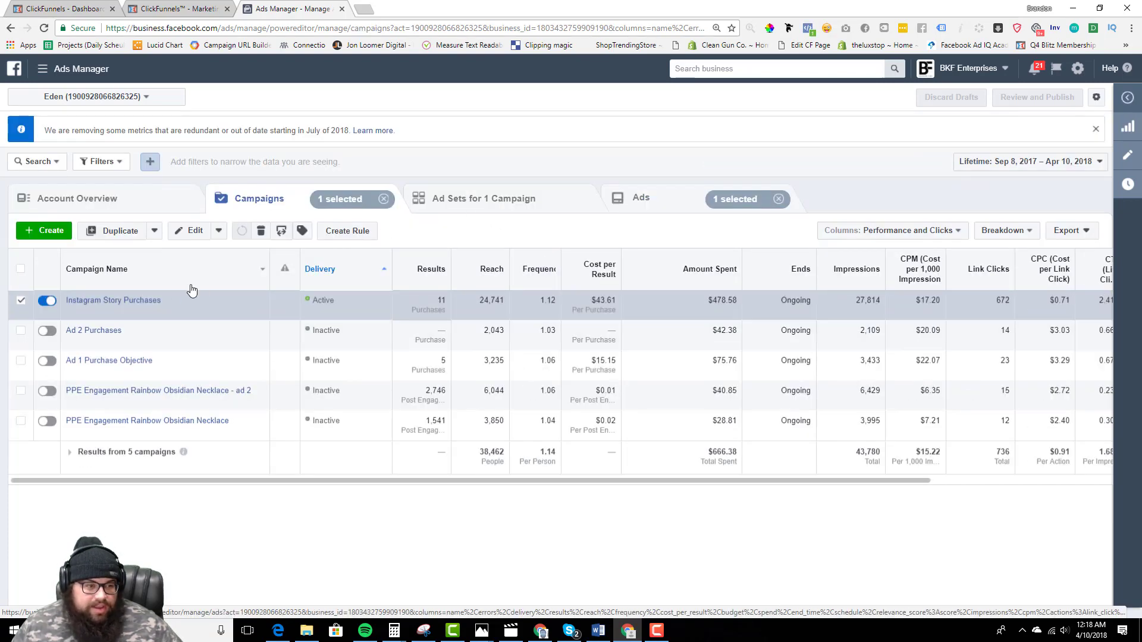
- Open the Instagram Story Purchases ad sets and report them for yesterday, Apr 9, 2018
{"action": "left_click", "coordinate": [141, 299]}
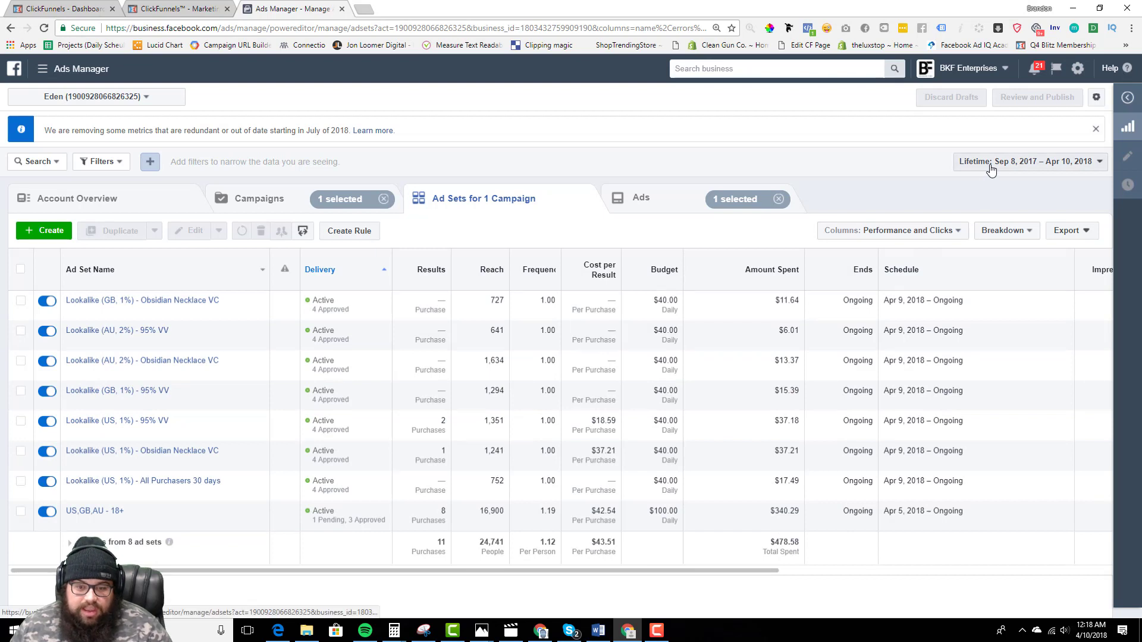
{"action": "left_click", "coordinate": [991, 170]}
{"action": "left_click", "coordinate": [720, 205]}
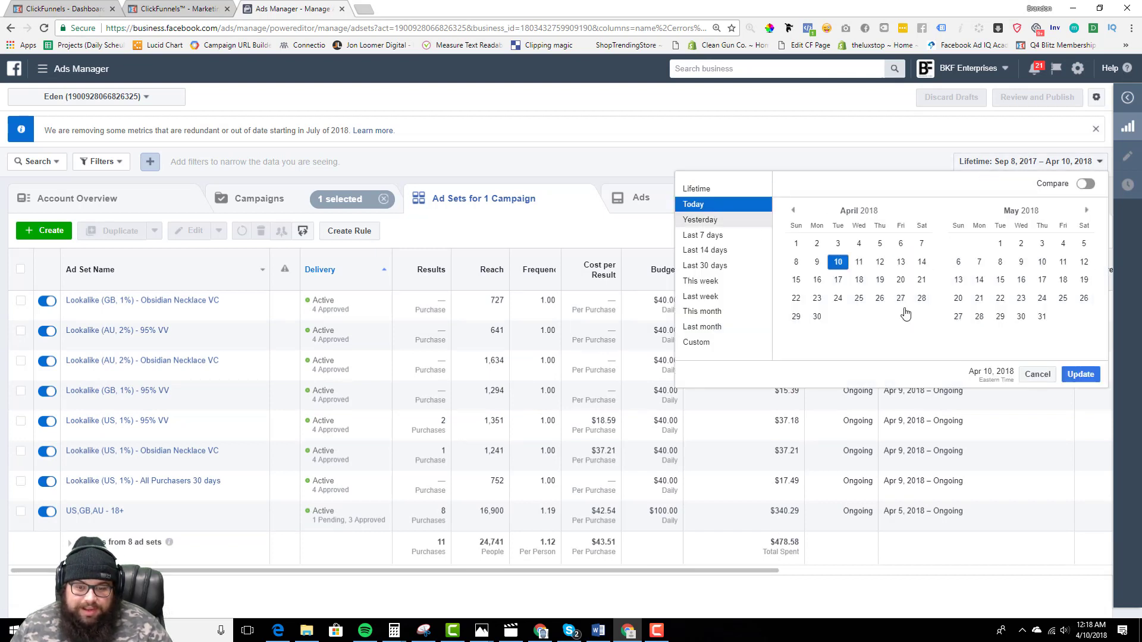
{"action": "left_click", "coordinate": [1088, 379]}
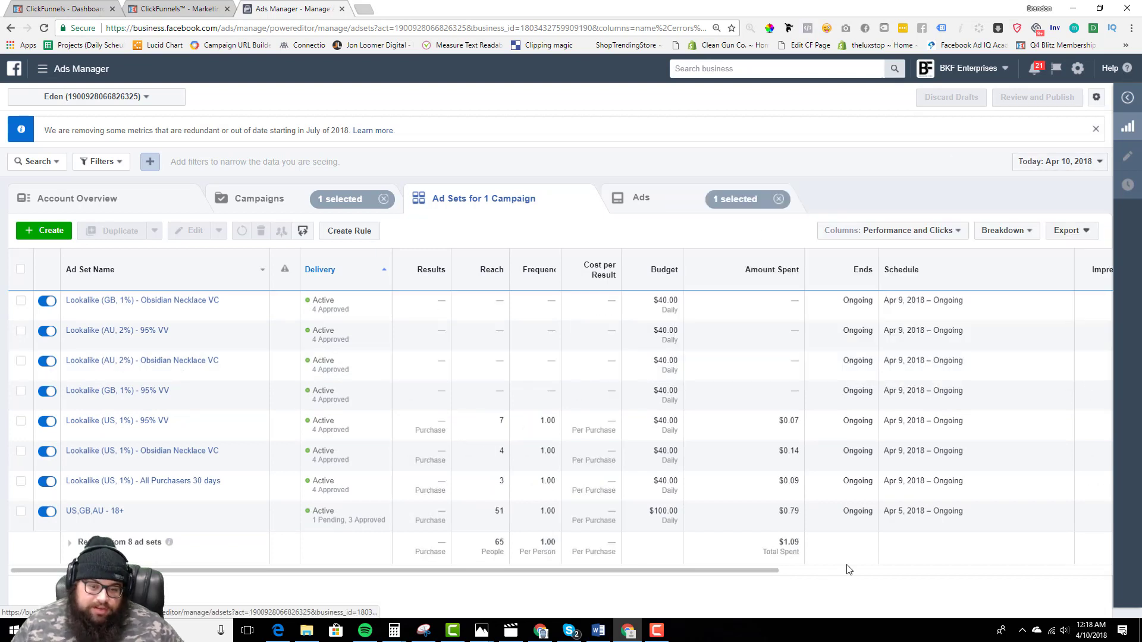
{"action": "left_click", "coordinate": [1019, 162]}
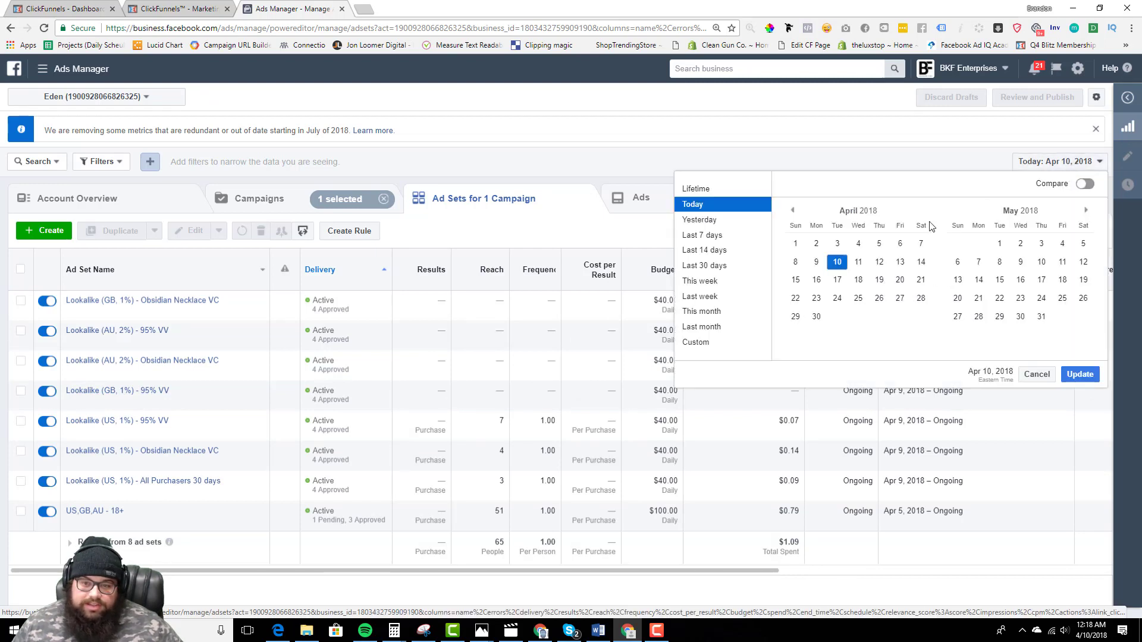
{"action": "left_click", "coordinate": [817, 262]}
{"action": "left_click", "coordinate": [1080, 374]}
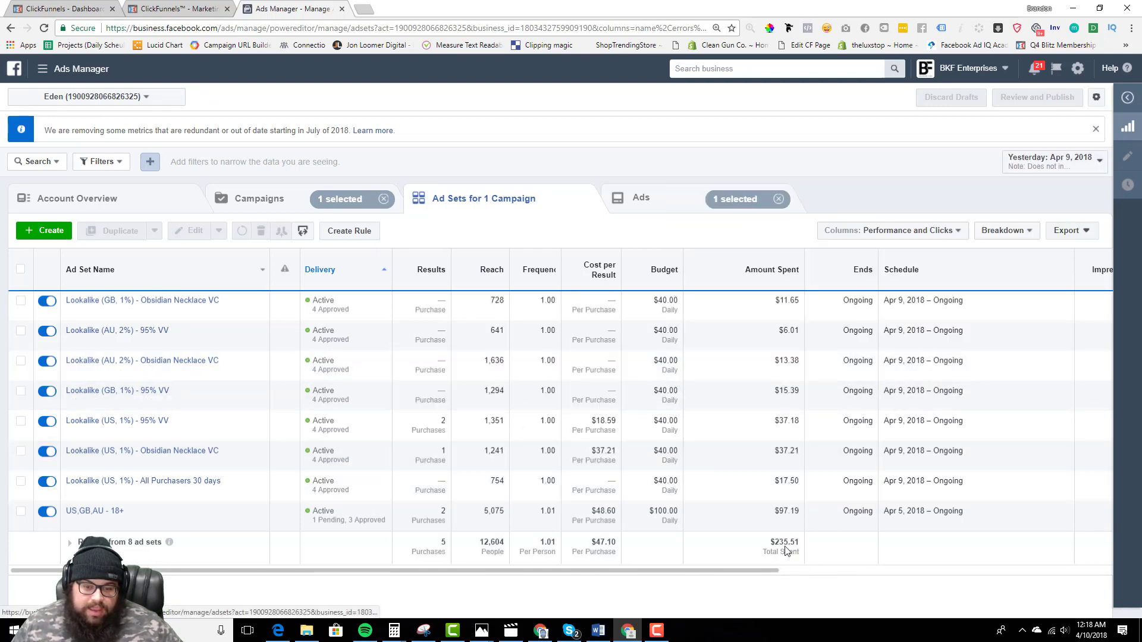
- Note the $235.51 spend, then filter the ClickFunnels stats to start April 10, 2018
{"action": "left_click_drag", "start_coordinate": [771, 545], "coordinate": [803, 545]}
{"action": "left_click", "coordinate": [179, 9]}
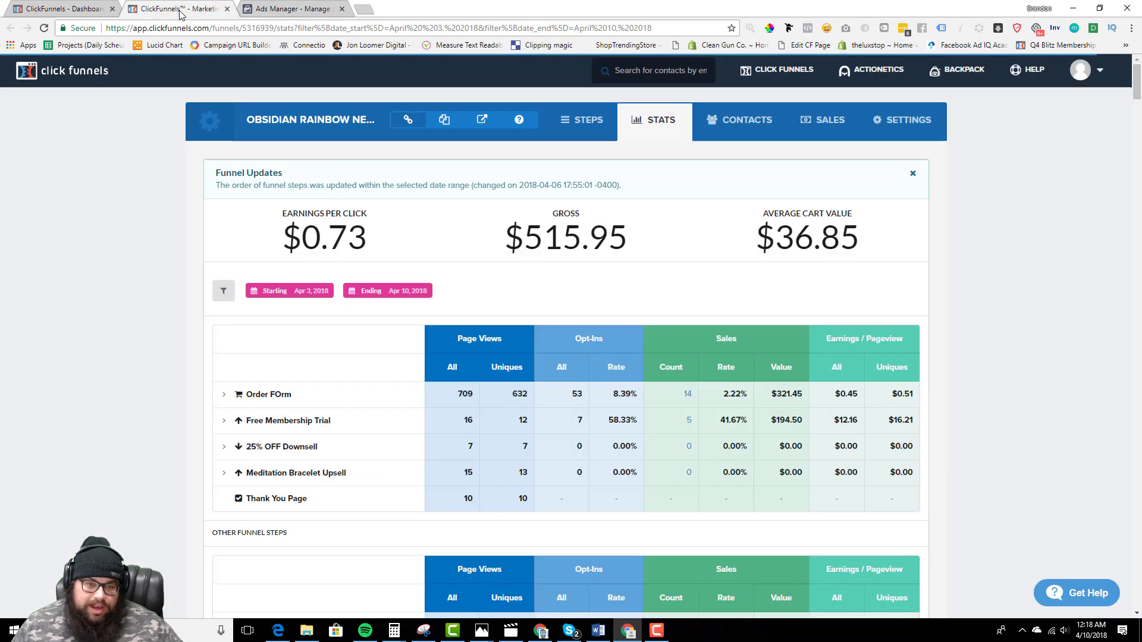
{"action": "left_click", "coordinate": [313, 292]}
{"action": "left_click", "coordinate": [309, 438]}
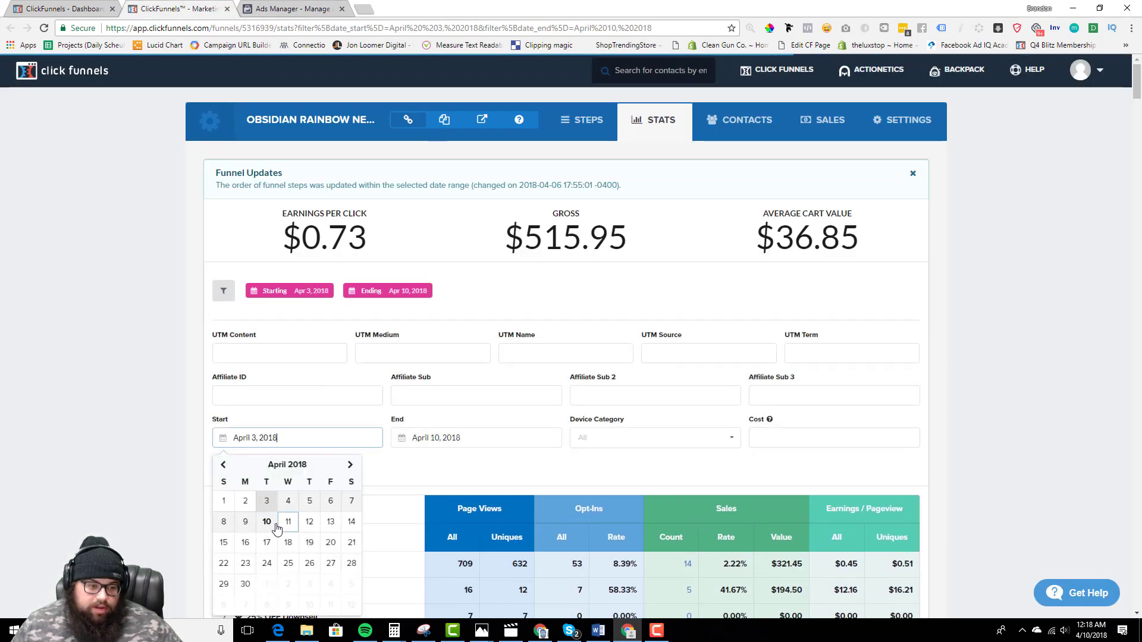
{"action": "left_click", "coordinate": [268, 521]}
{"action": "left_click", "coordinate": [269, 469]}
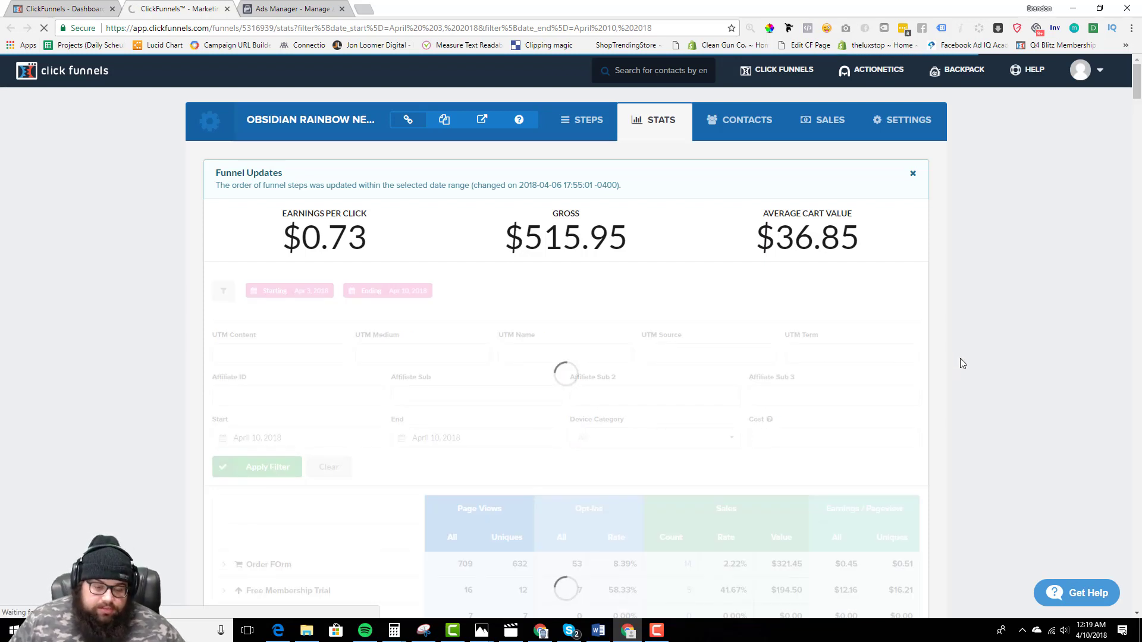
- Change the stats filter start date to April 9, 2018 and reapply it
{"action": "scroll", "coordinate": [964, 391], "scroll_direction": "down", "scroll_amount": 1}
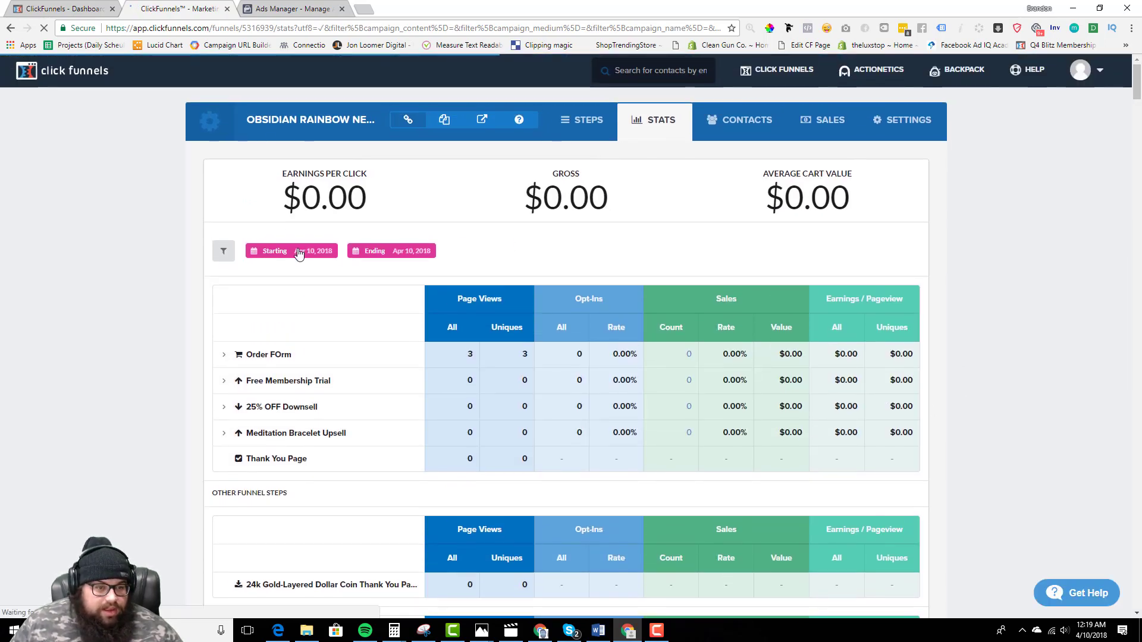
{"action": "left_click", "coordinate": [301, 251]}
{"action": "left_click", "coordinate": [304, 398]}
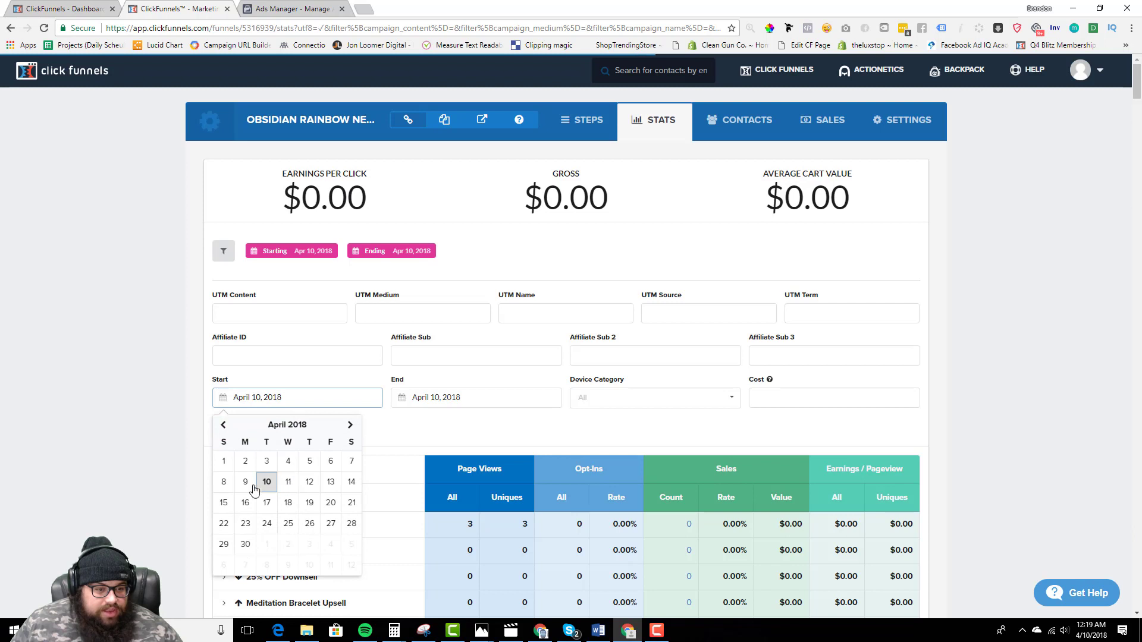
{"action": "left_click", "coordinate": [242, 479]}
{"action": "left_click", "coordinate": [278, 427]}
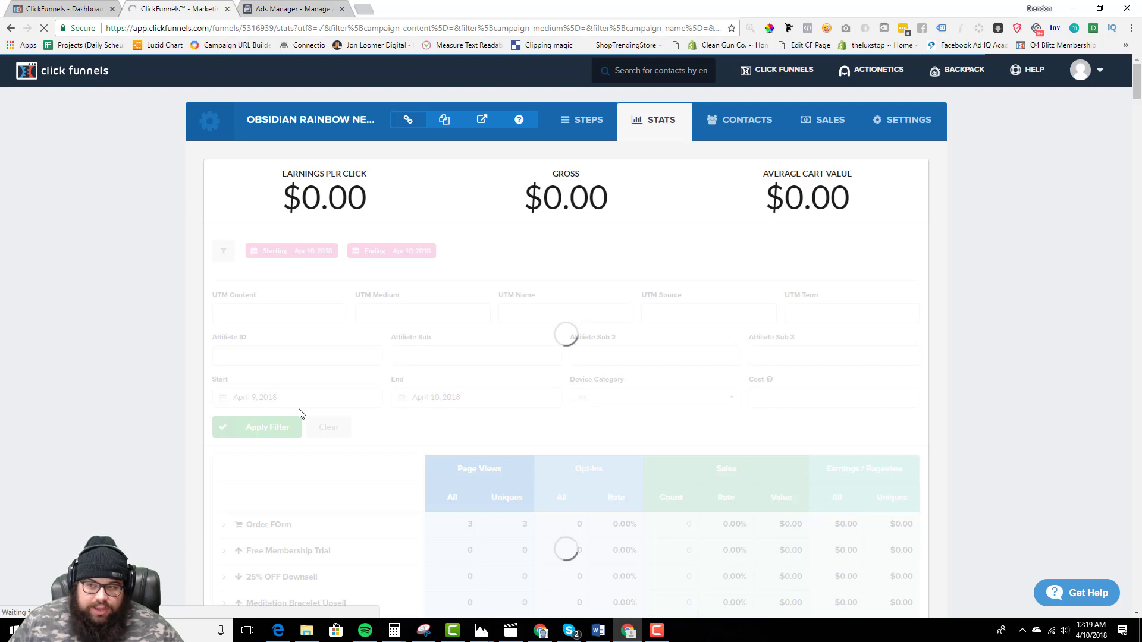
- Highlight the funnel's $196.57 gross, 2 Free Membership Trial sales and 2.07% order form sales rate
{"action": "scroll", "coordinate": [555, 437], "scroll_direction": "down", "scroll_amount": 1}
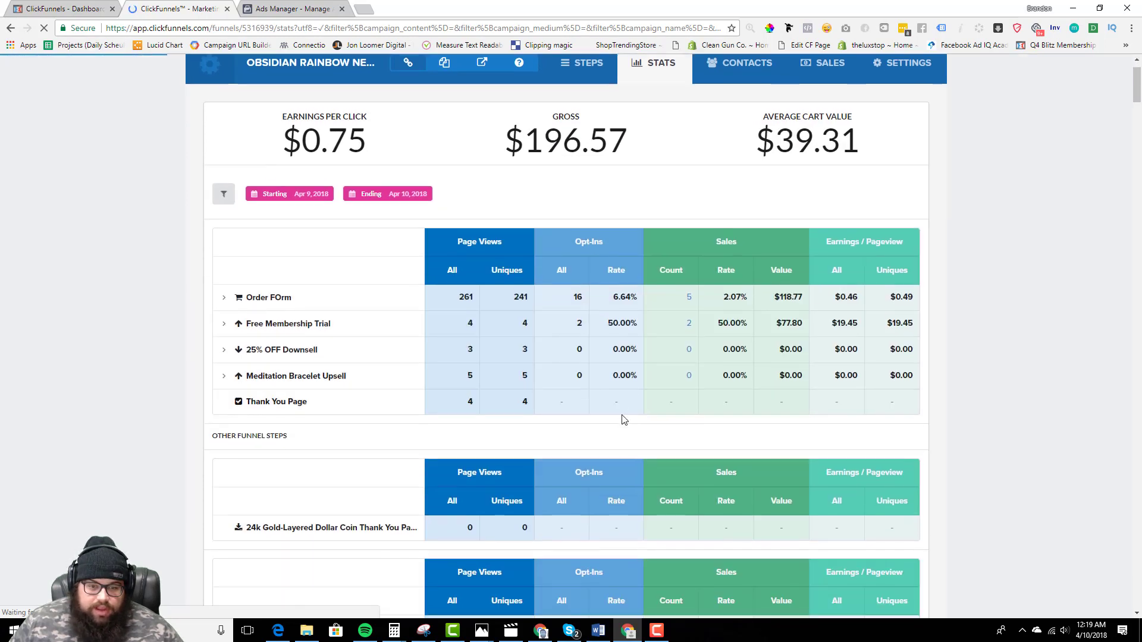
{"action": "left_click_drag", "start_coordinate": [504, 138], "coordinate": [625, 138]}
{"action": "left_click", "coordinate": [624, 138]}
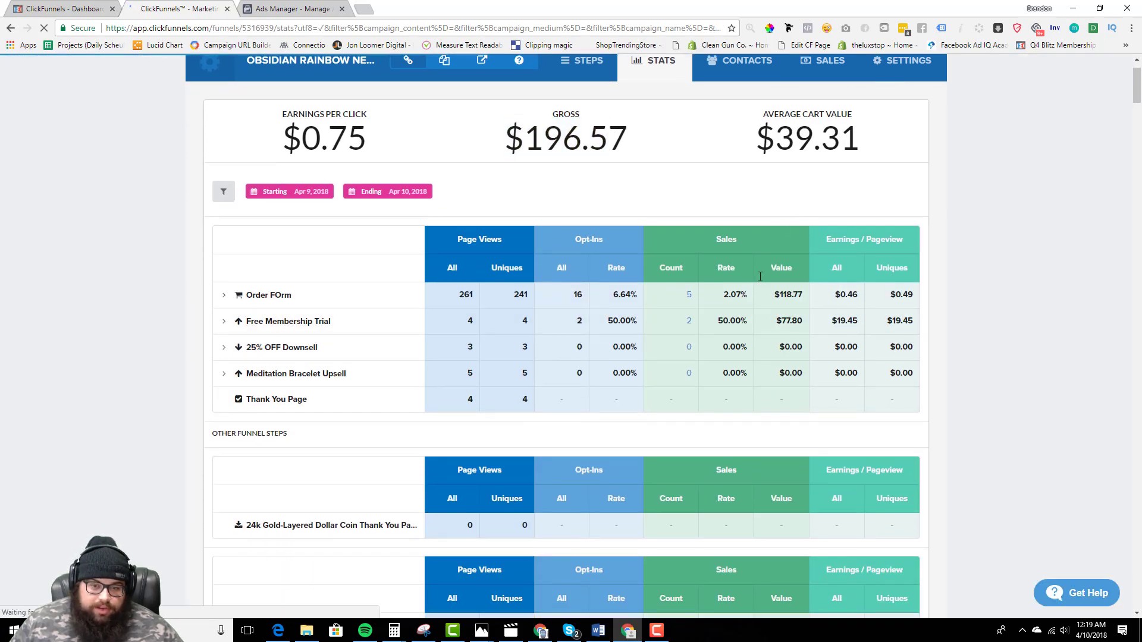
{"action": "left_click_drag", "start_coordinate": [684, 321], "coordinate": [701, 326]}
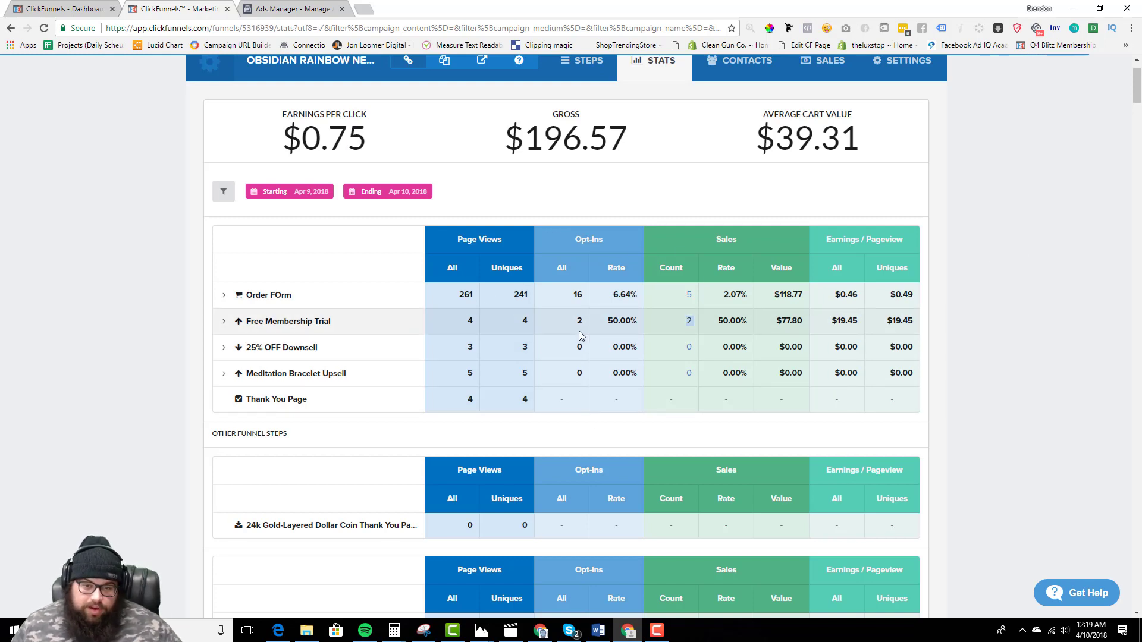
{"action": "left_click", "coordinate": [741, 294]}
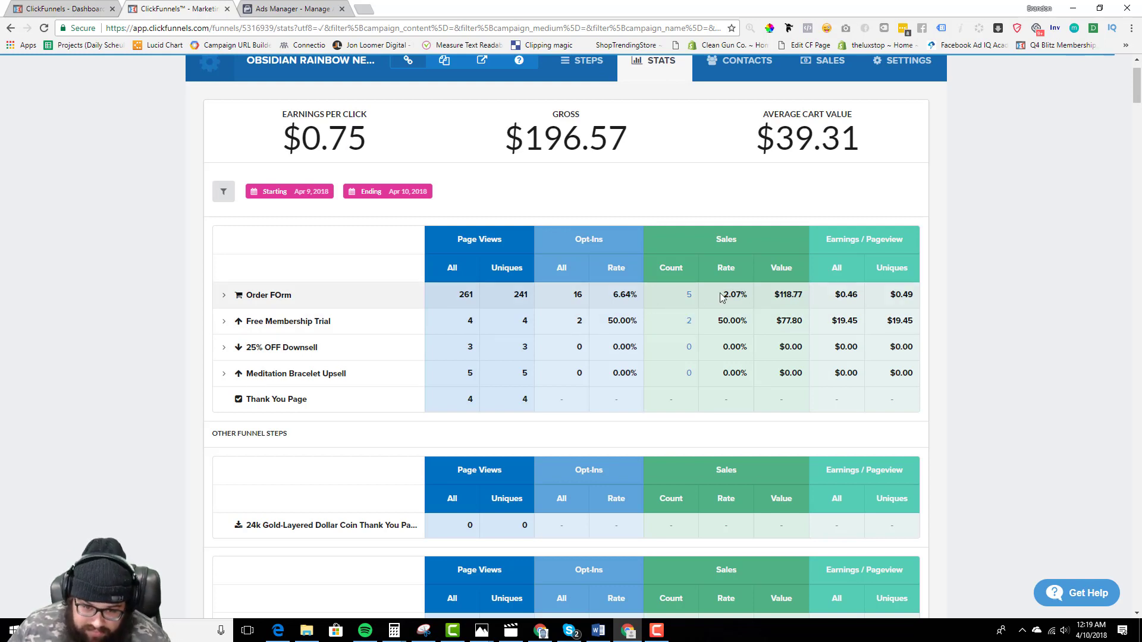
{"action": "left_click_drag", "start_coordinate": [722, 298], "coordinate": [766, 303]}
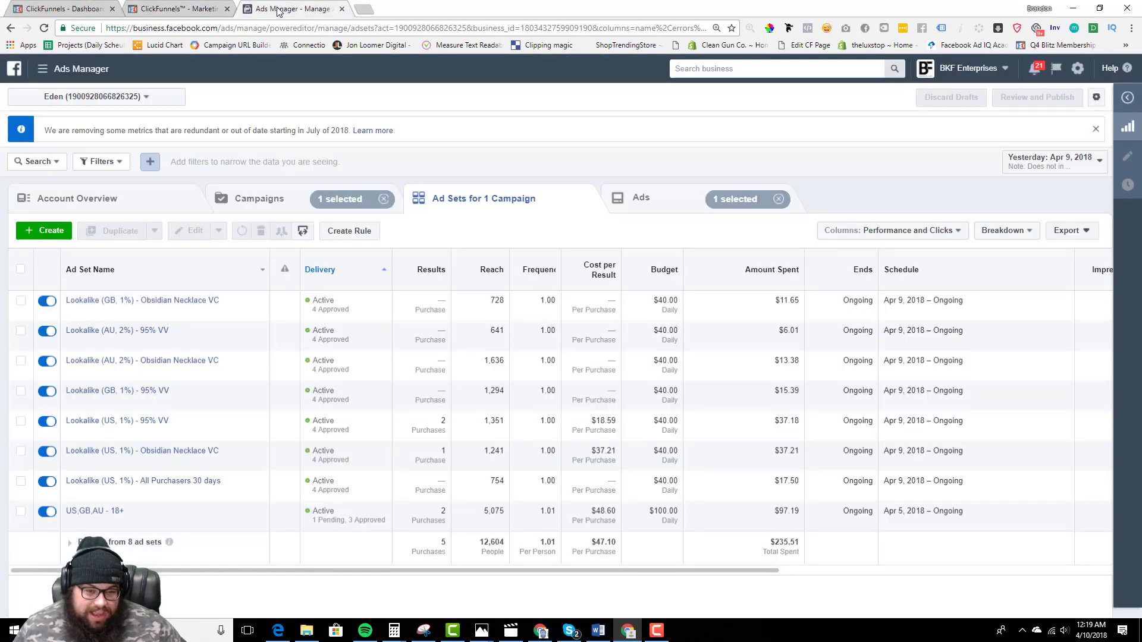
- Compare against the Ads Manager ad set spend, then list the campaign's individual Apr 9 ads
{"action": "left_click", "coordinate": [273, 8]}
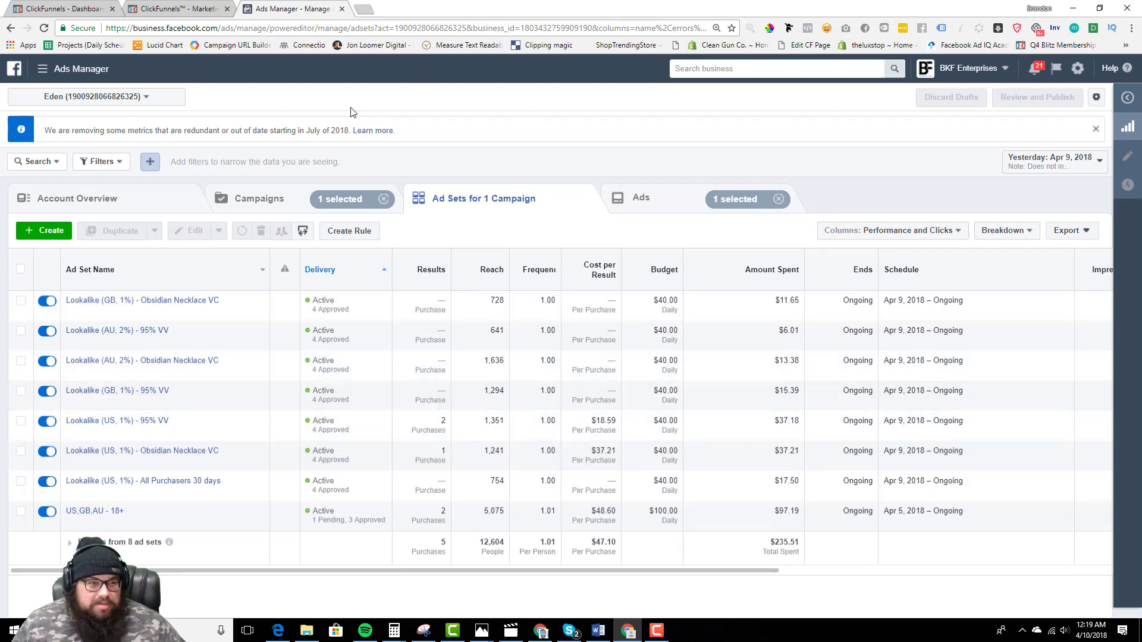
{"action": "left_click", "coordinate": [176, 8]}
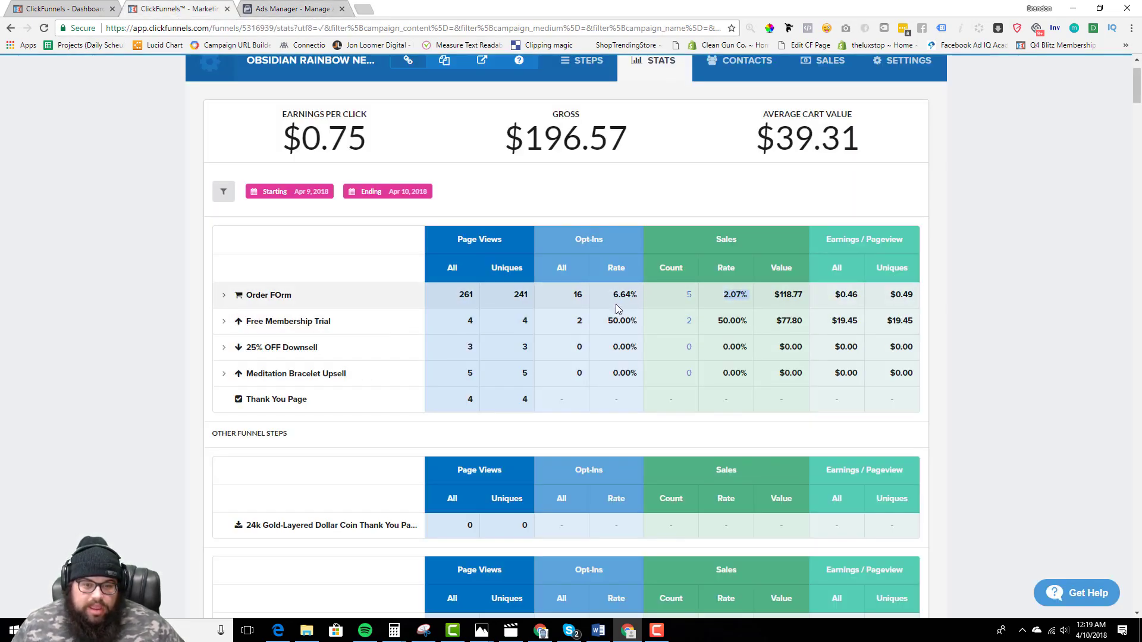
{"action": "left_click", "coordinate": [721, 300]}
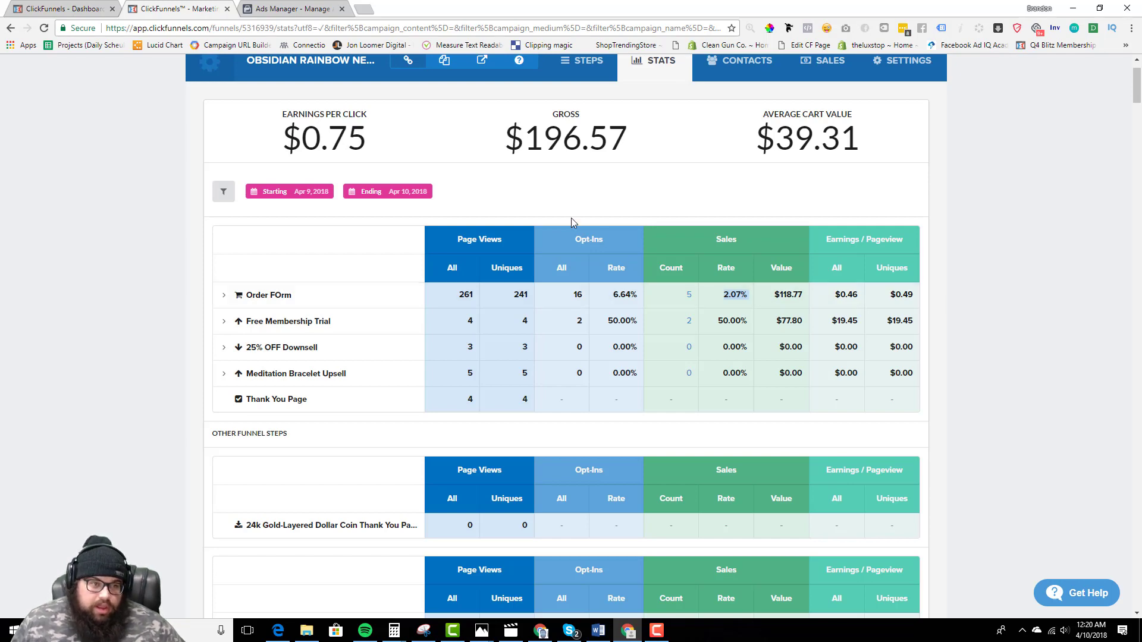
{"action": "left_click", "coordinate": [262, 11]}
{"action": "left_click", "coordinate": [690, 191]}
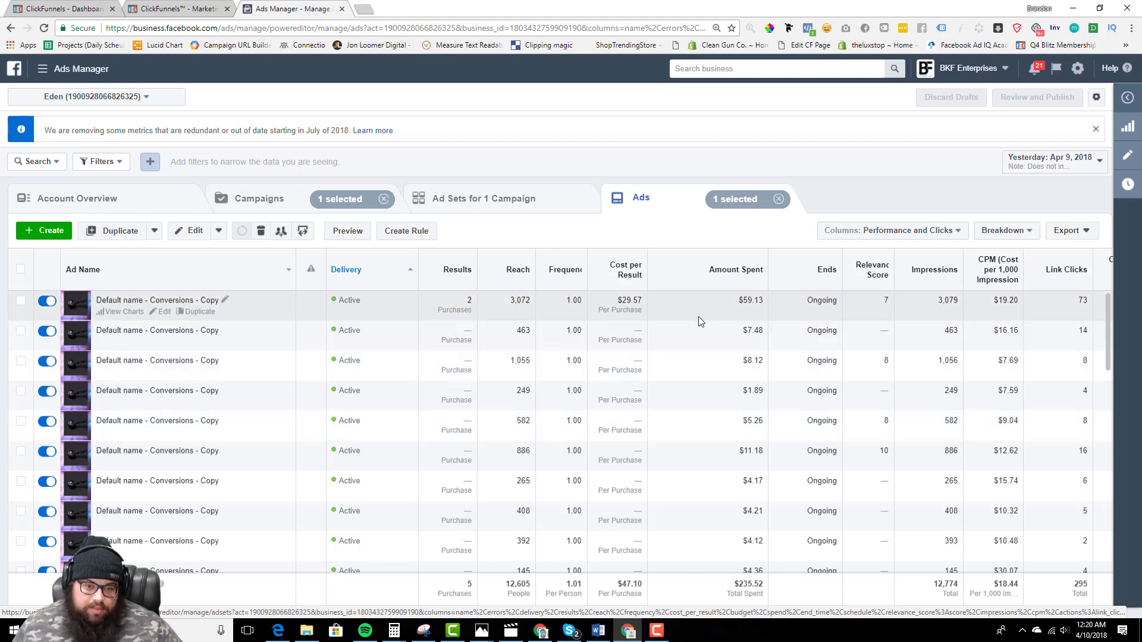
- Note the first ad's $29.57 cost per purchase, then compute 4 × 40 = 160 in Calculator
{"action": "double_click", "coordinate": [631, 300]}
{"action": "left_click", "coordinate": [647, 324]}
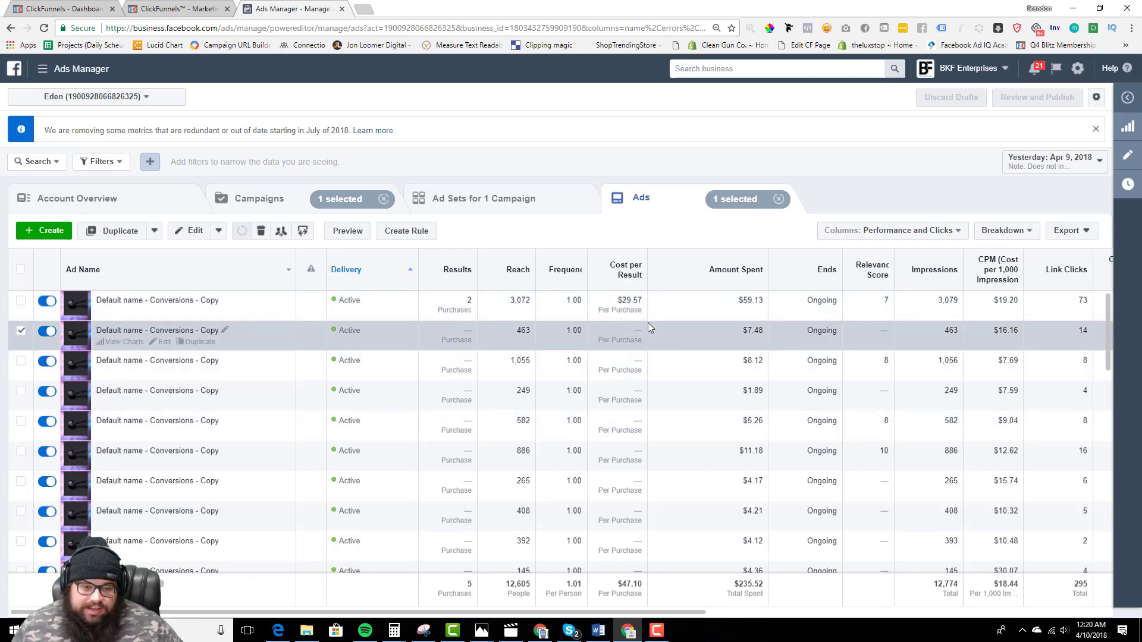
{"action": "key", "text": "XF86Calculator"}
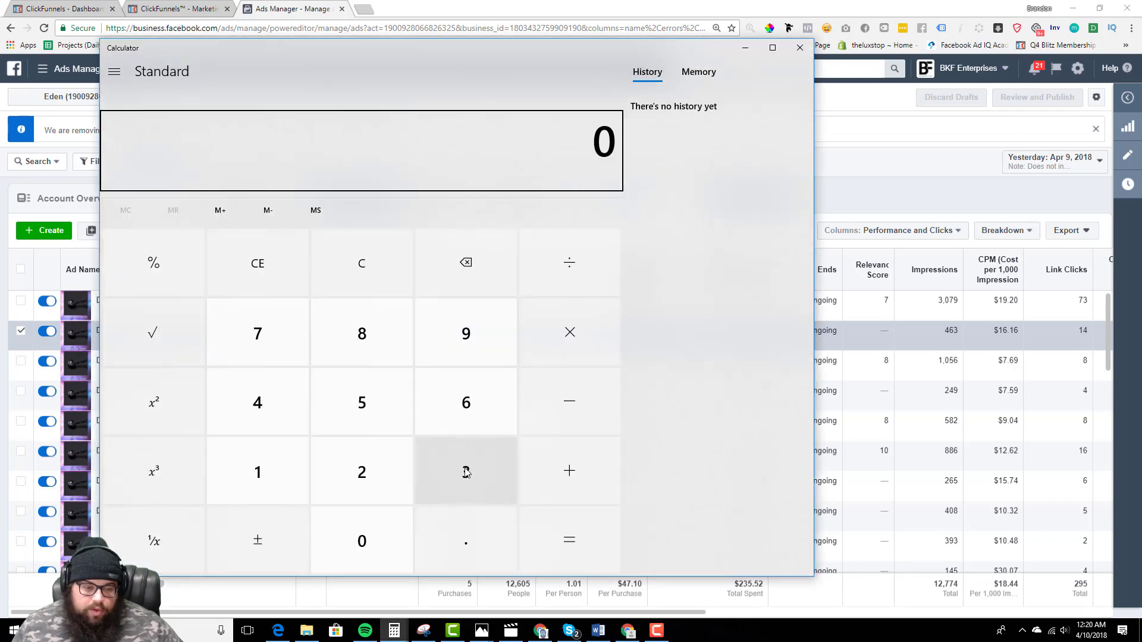
{"action": "left_click", "coordinate": [299, 399]}
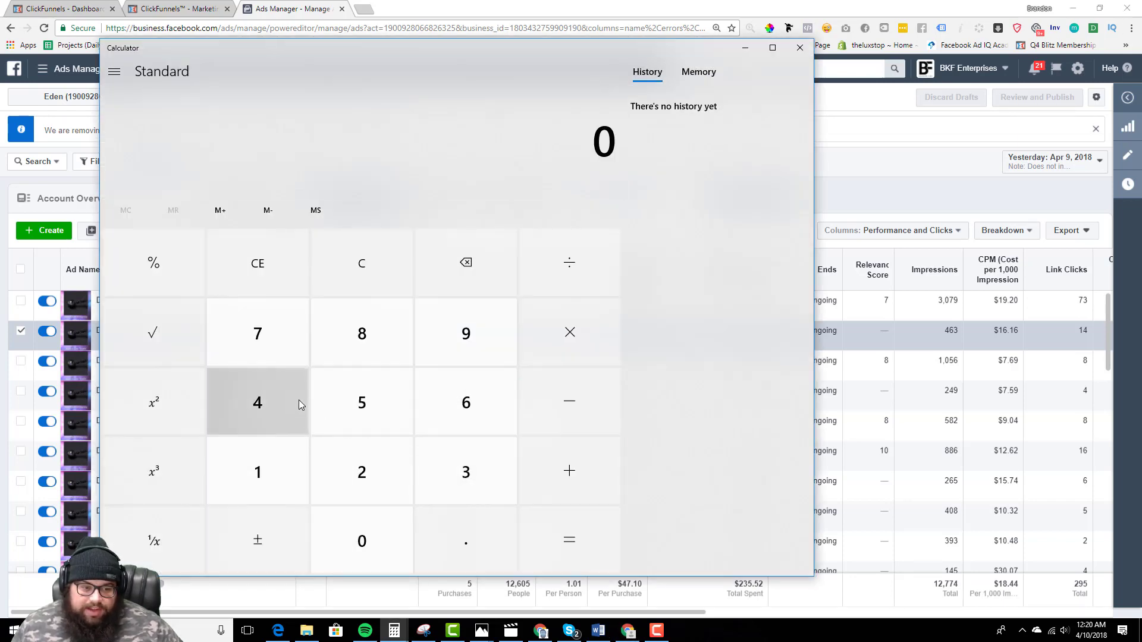
{"action": "left_click", "coordinate": [559, 340]}
{"action": "left_click", "coordinate": [280, 411]}
{"action": "left_click", "coordinate": [351, 535]}
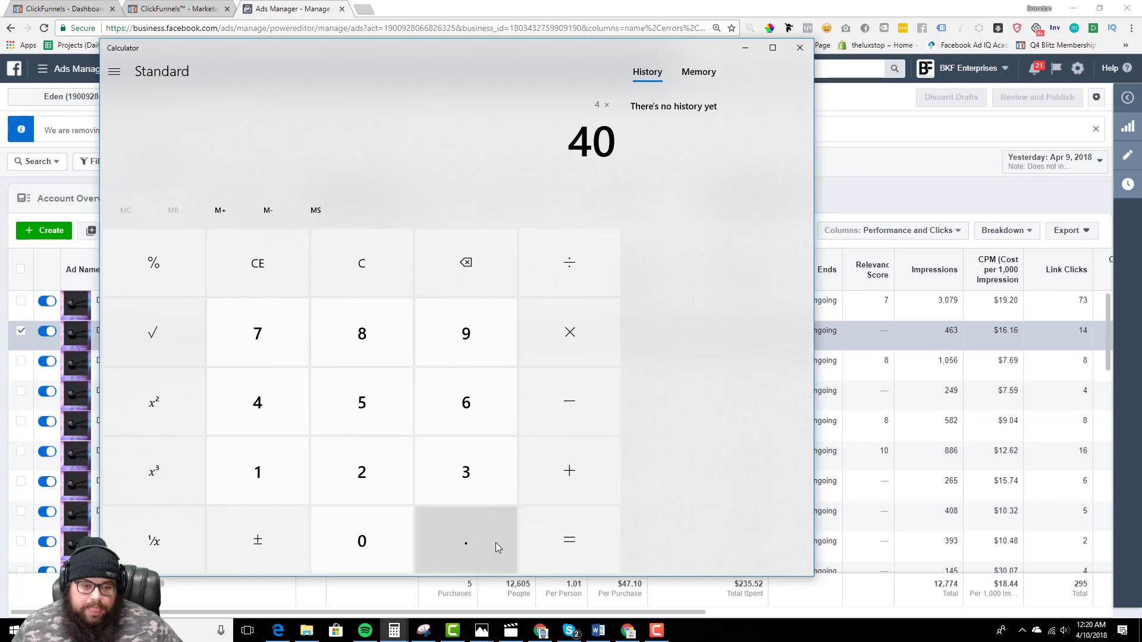
{"action": "left_click", "coordinate": [541, 541]}
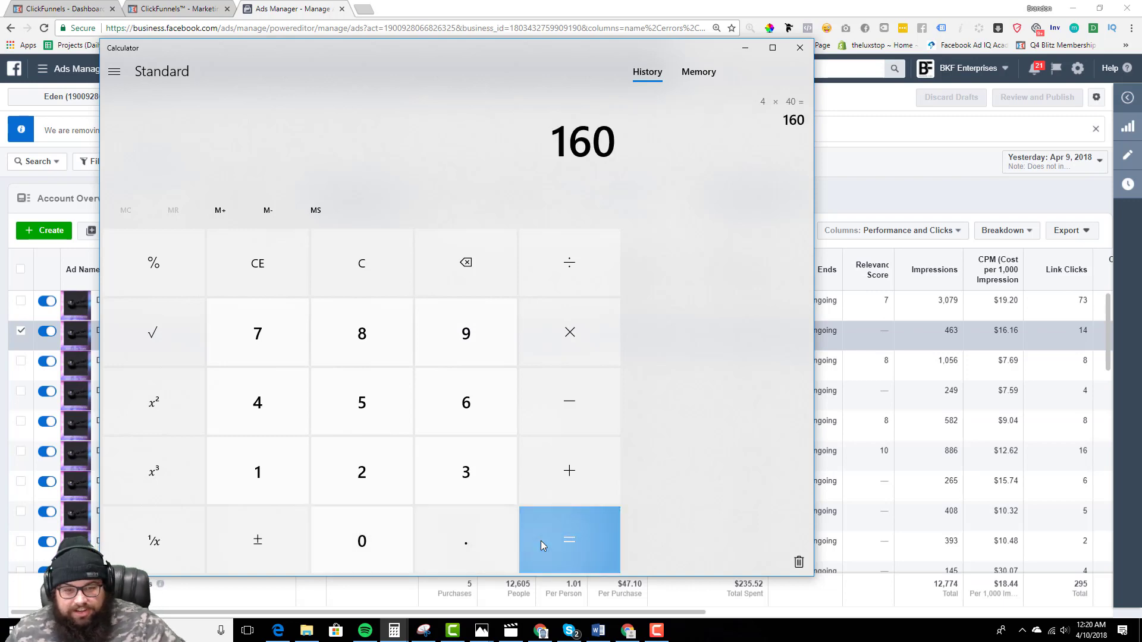
{"action": "left_click", "coordinate": [745, 48]}
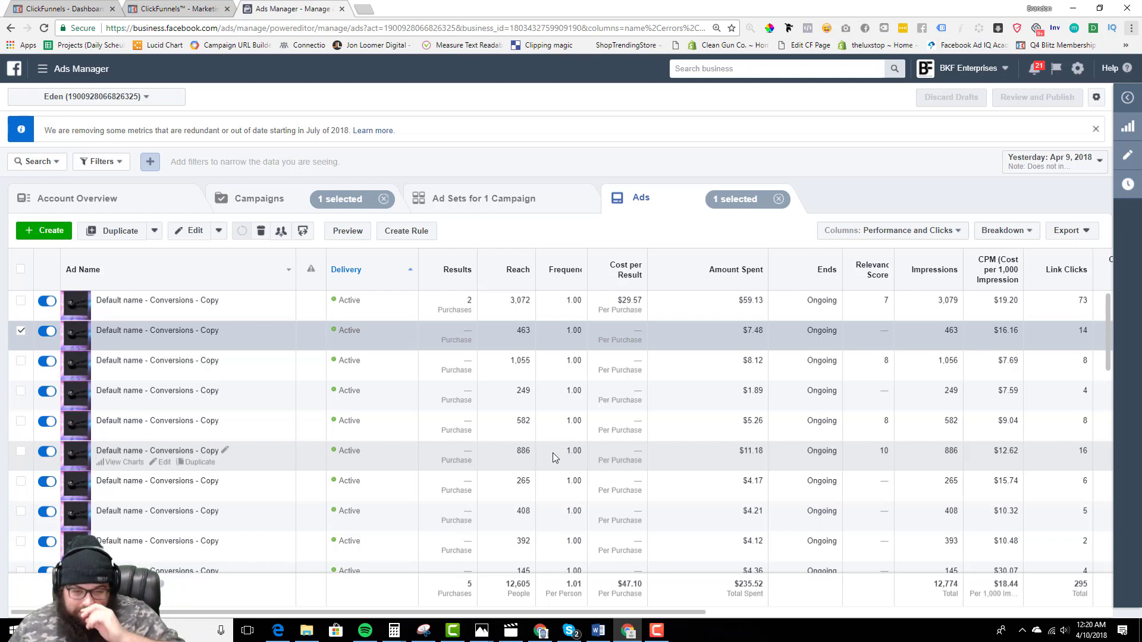
- Open the Instagram Story Purchases ad sets and check their spend, such as the AU 2% ad set's $6.01
{"action": "left_click", "coordinate": [299, 203]}
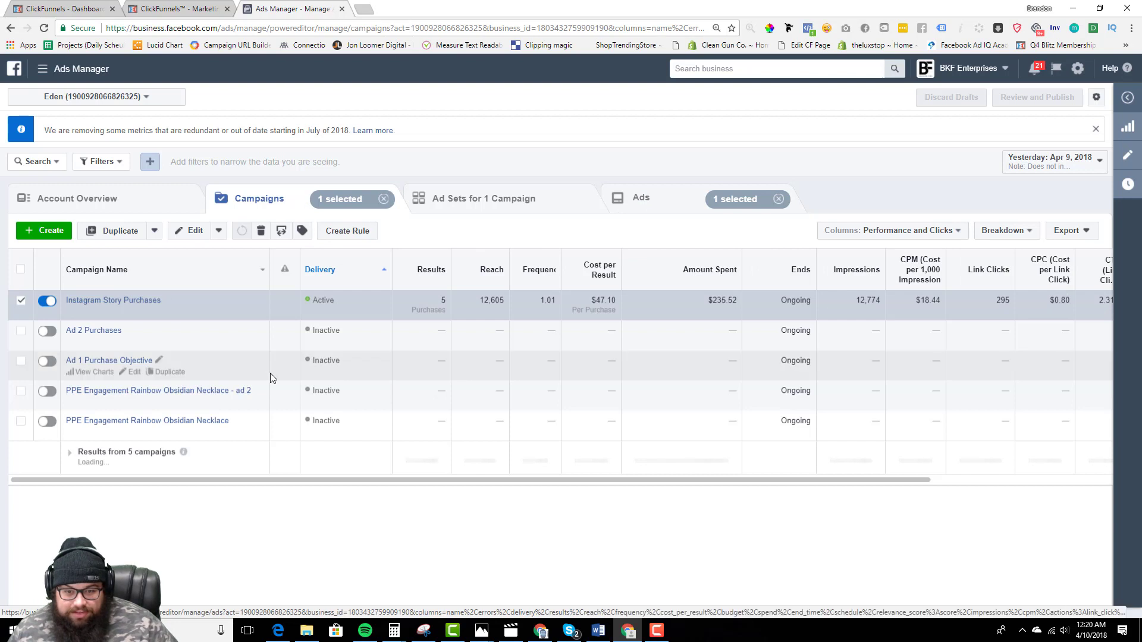
{"action": "left_click", "coordinate": [101, 303]}
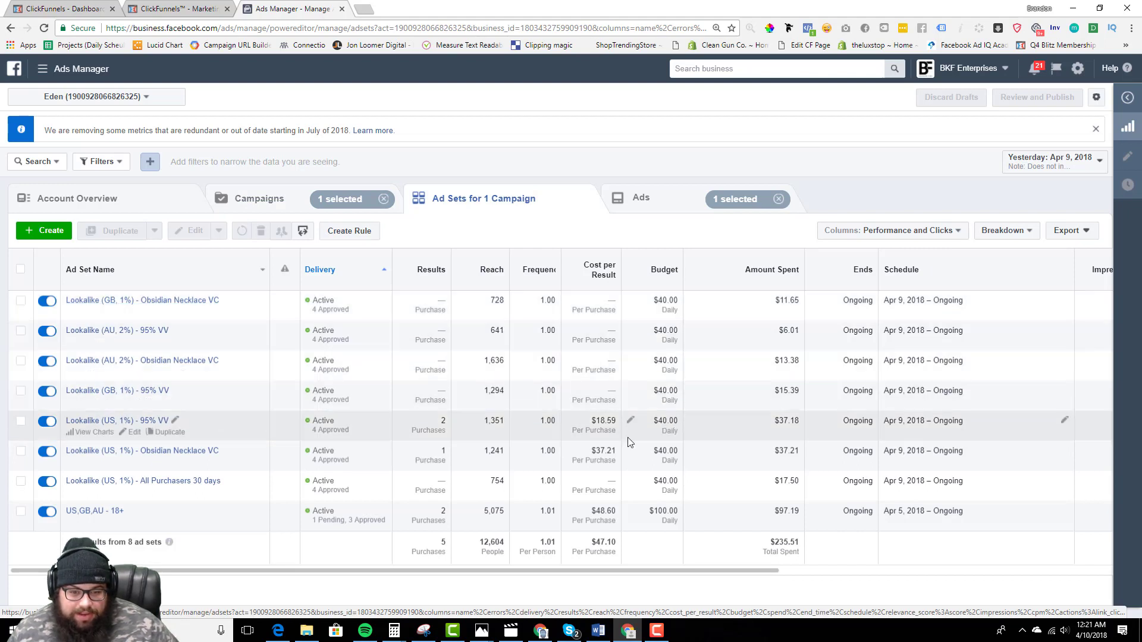
{"action": "left_click", "coordinate": [792, 391]}
{"action": "double_click", "coordinate": [788, 361]}
{"action": "double_click", "coordinate": [790, 331]}
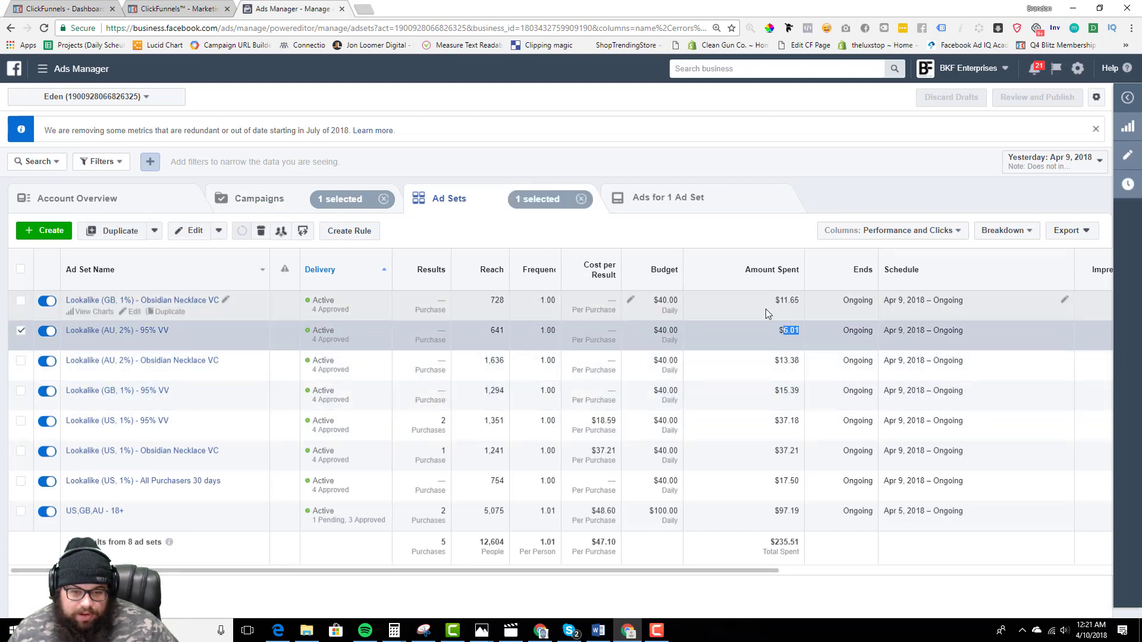
{"action": "double_click", "coordinate": [786, 302]}
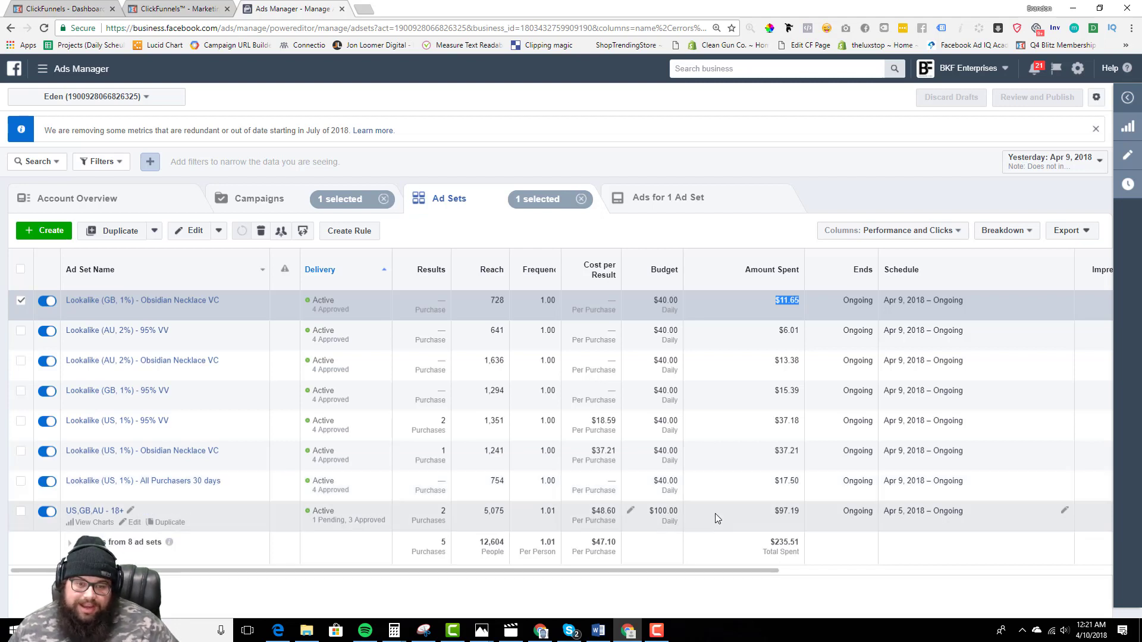
{"action": "left_click_drag", "start_coordinate": [775, 331], "coordinate": [815, 330]}
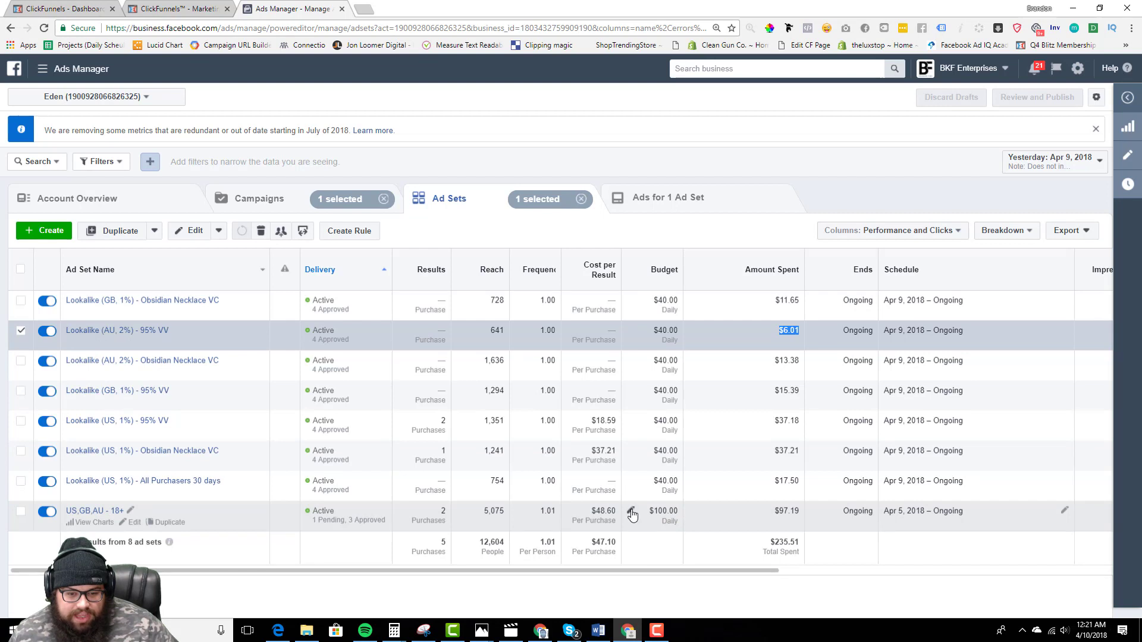
- Set the reporting date range to start on April 8 to show this week's figures
{"action": "left_click", "coordinate": [632, 513]}
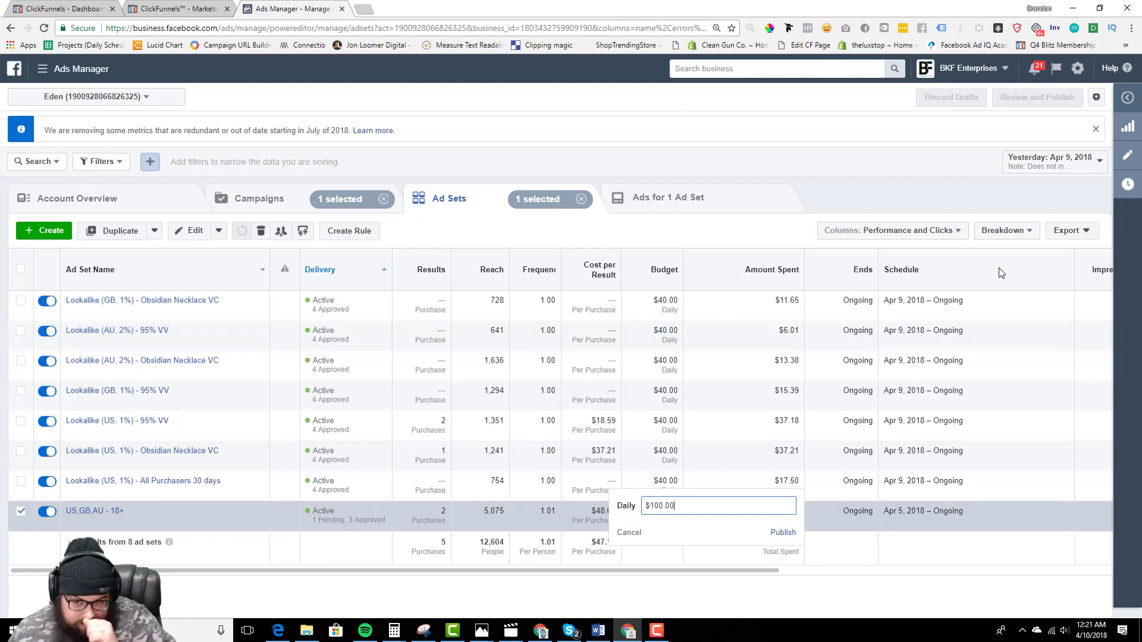
{"action": "left_click", "coordinate": [1052, 160]}
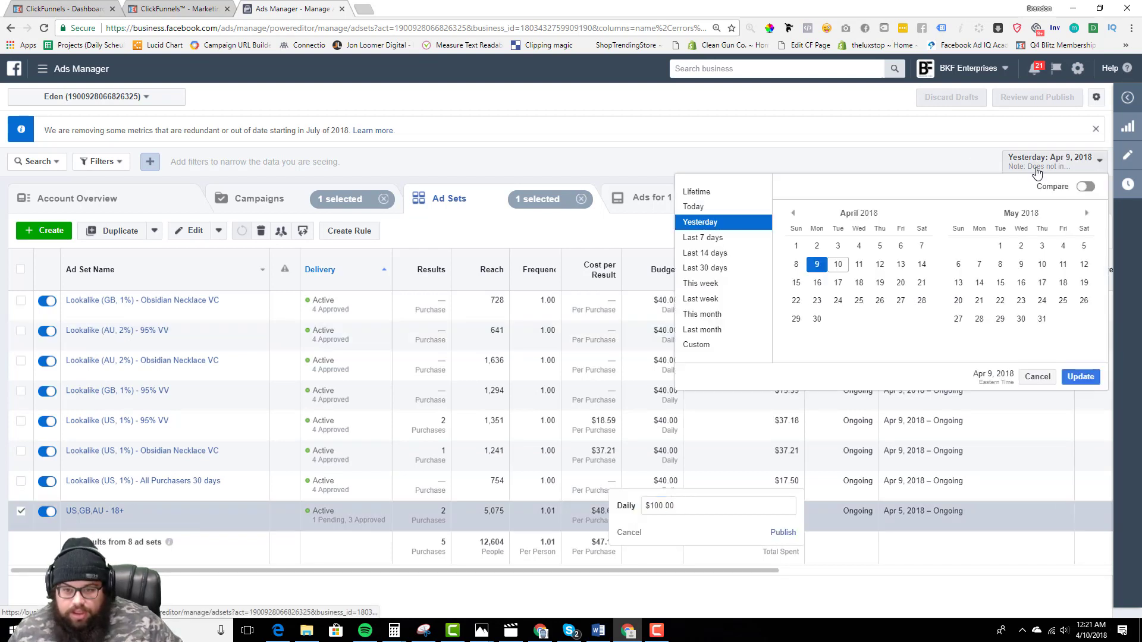
{"action": "left_click", "coordinate": [796, 264]}
{"action": "left_click", "coordinate": [1079, 376]}
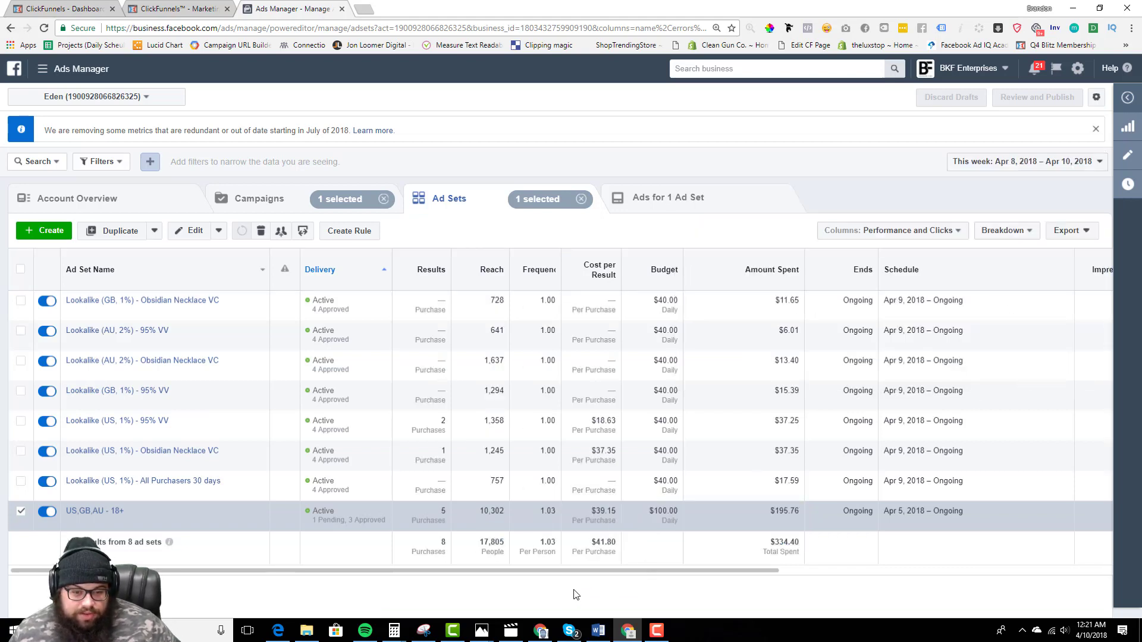
- Lower the US,GB,AU - 18+ ad set's daily budget from $100 to $80 and publish it
{"action": "left_click", "coordinate": [630, 511]}
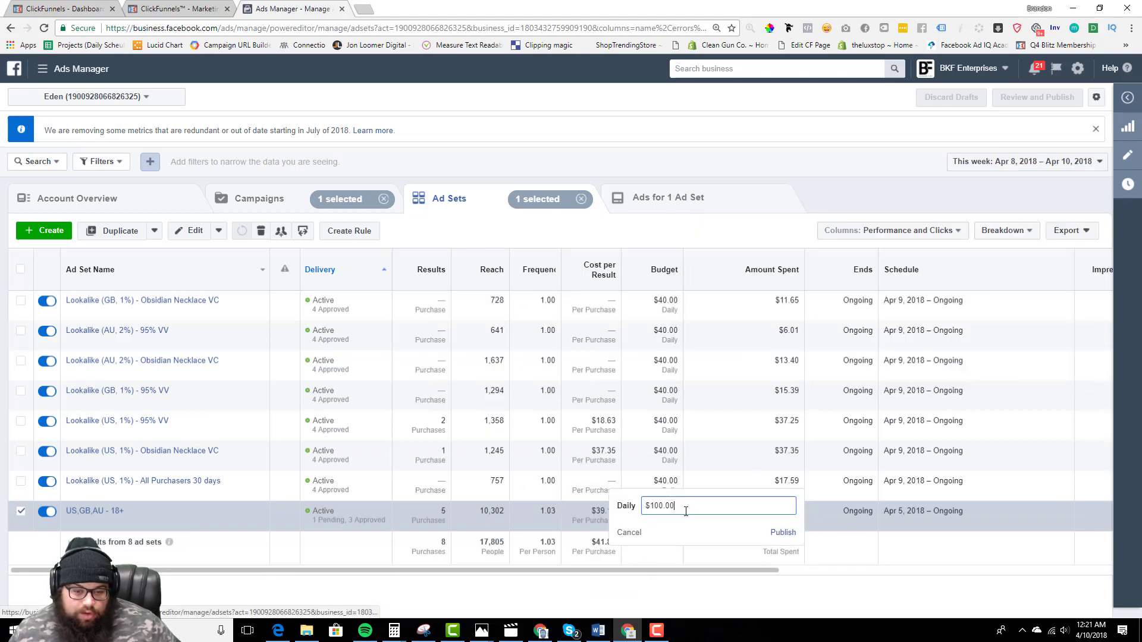
{"action": "type", "text": "80"}
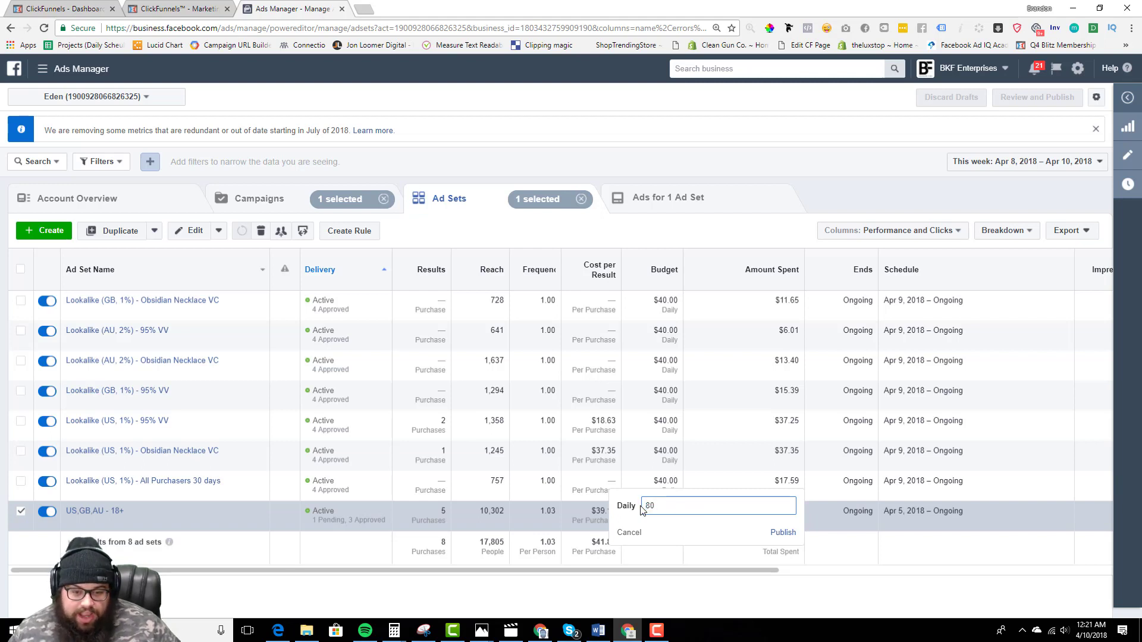
{"action": "key", "text": "Return"}
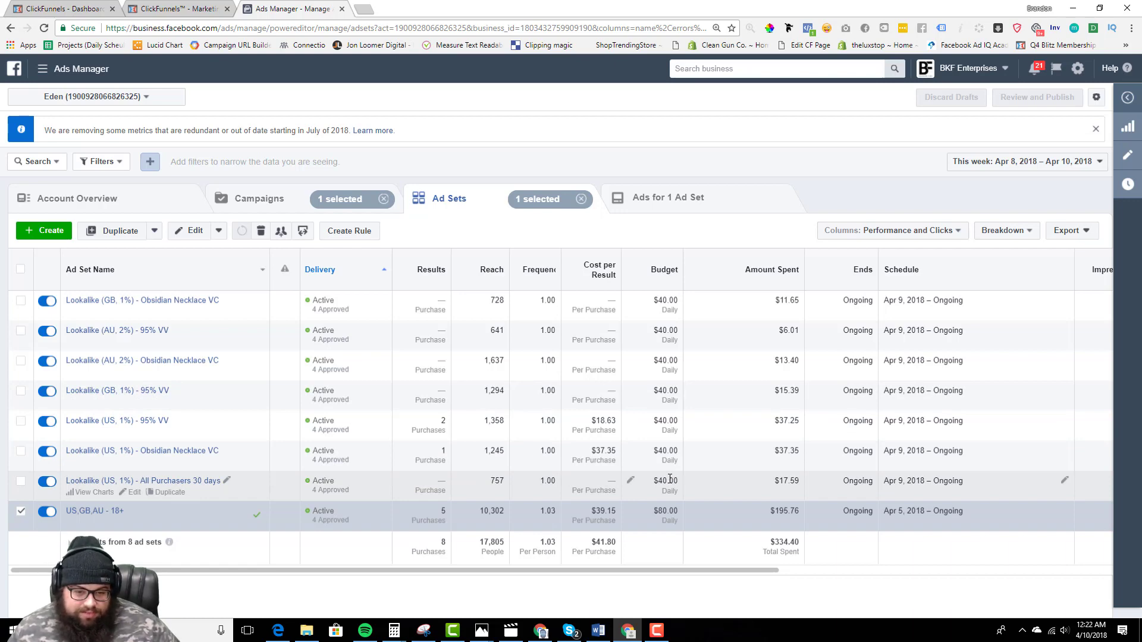
- Total the daily budgets in Calculator: 40 × 7 + 80 = 360
{"action": "left_click", "coordinate": [395, 630]}
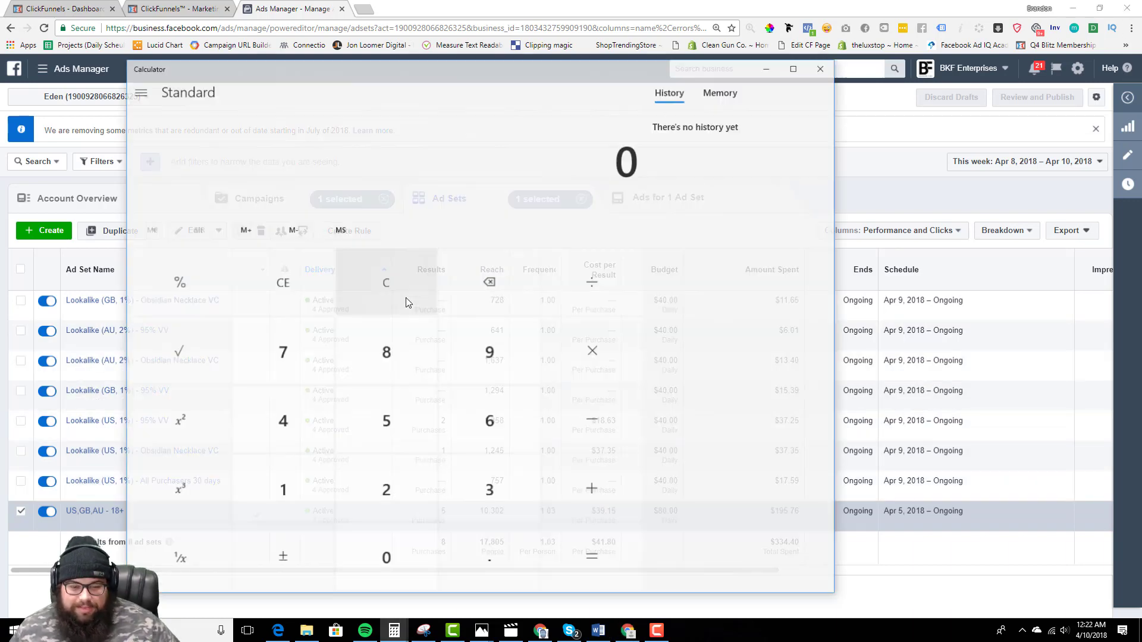
{"action": "type", "text": "40*7"}
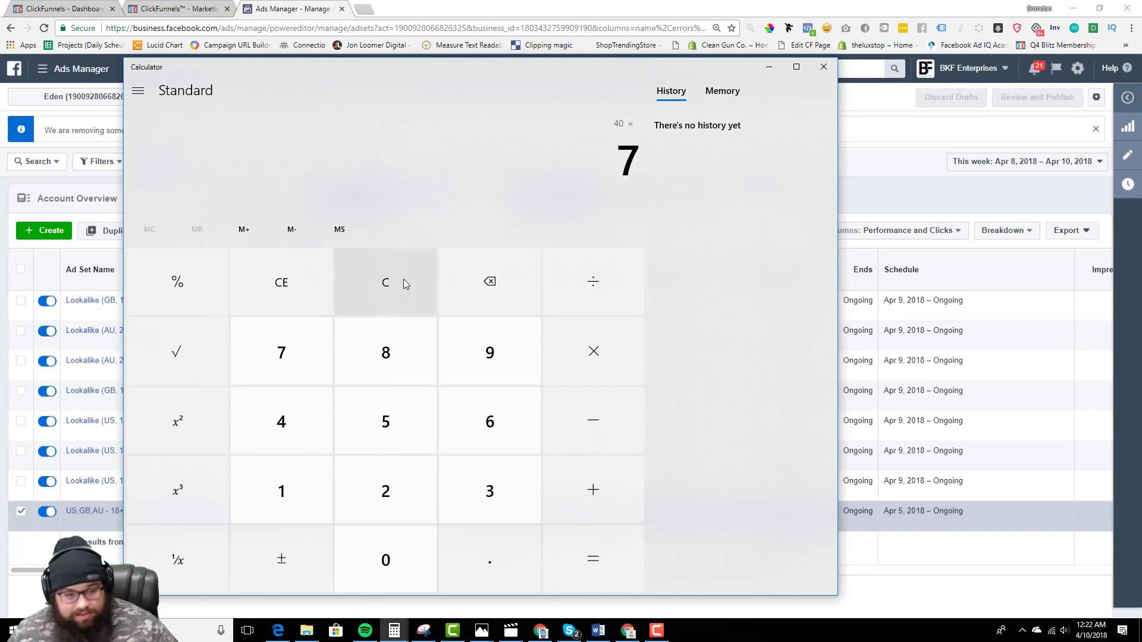
{"action": "key", "text": "Return"}
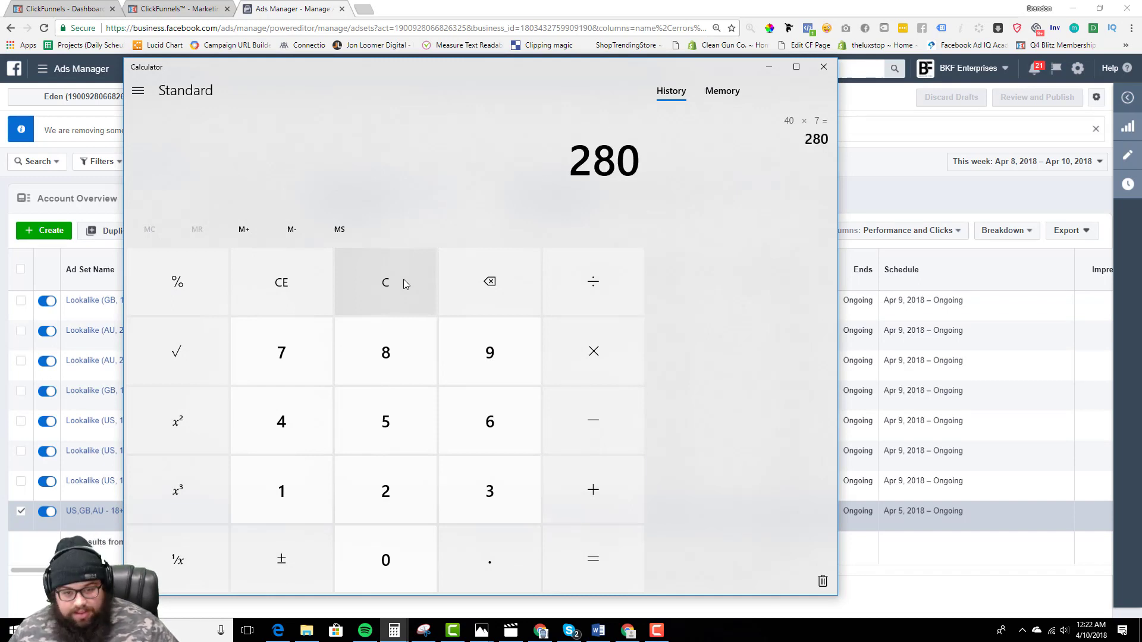
{"action": "key", "text": "plus"}
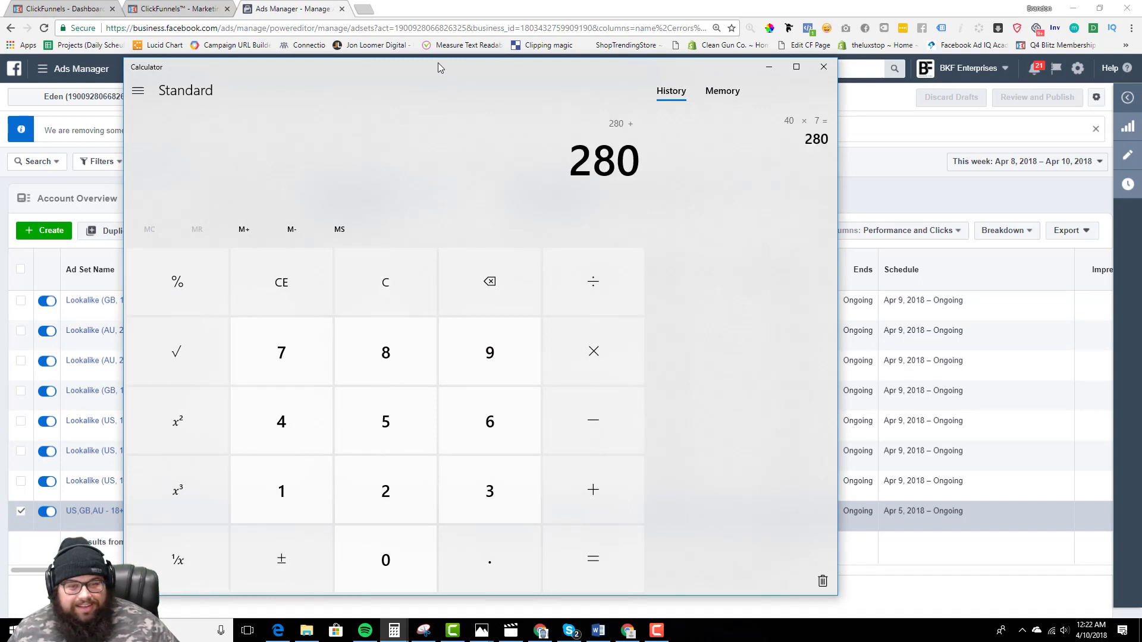
{"action": "mouse_move", "coordinate": [438, 63]}
{"action": "left_mouse_down"}
{"action": "mouse_move", "coordinate": [20, 73]}
{"action": "mouse_move", "coordinate": [452, 66]}
{"action": "left_mouse_up"}
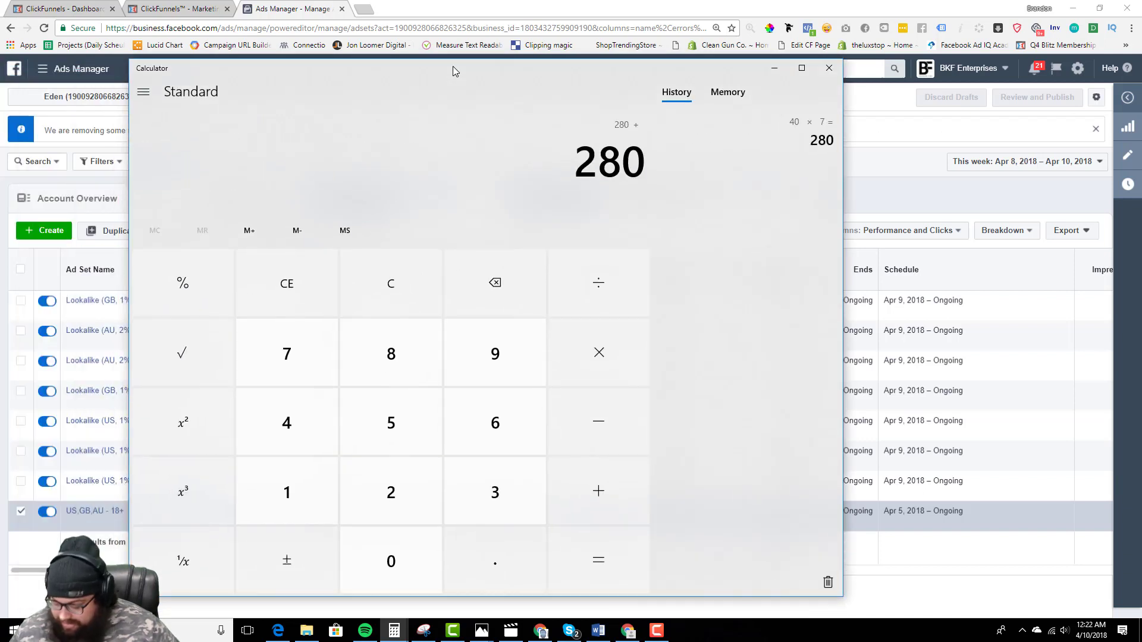
{"action": "type", "text": "80"}
{"action": "key", "text": "Return"}
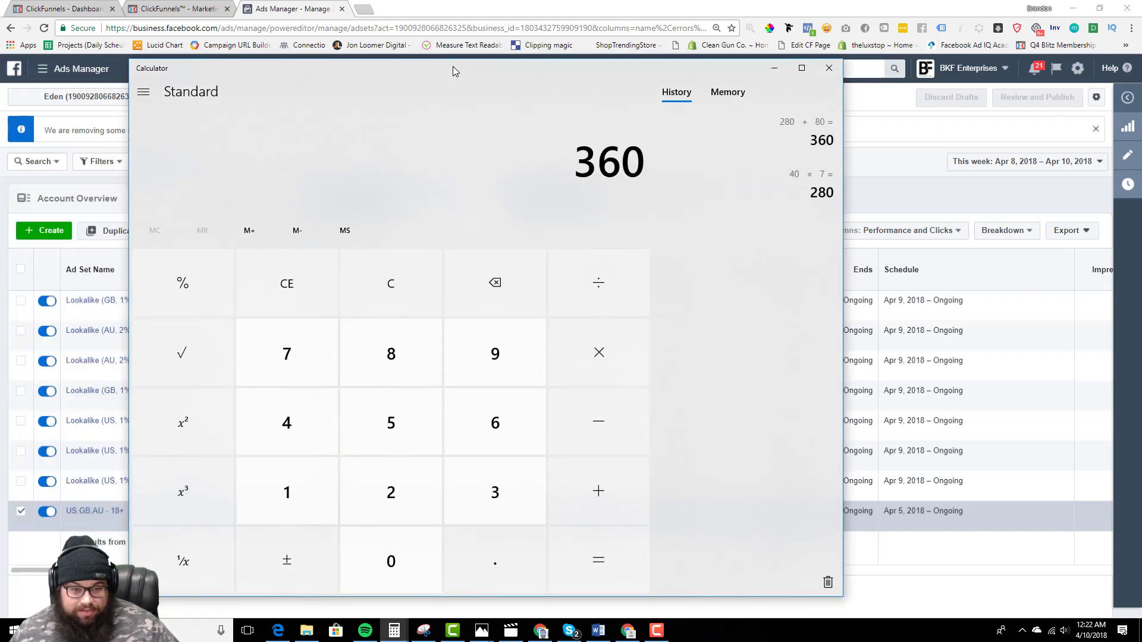
{"action": "left_click", "coordinate": [775, 73]}
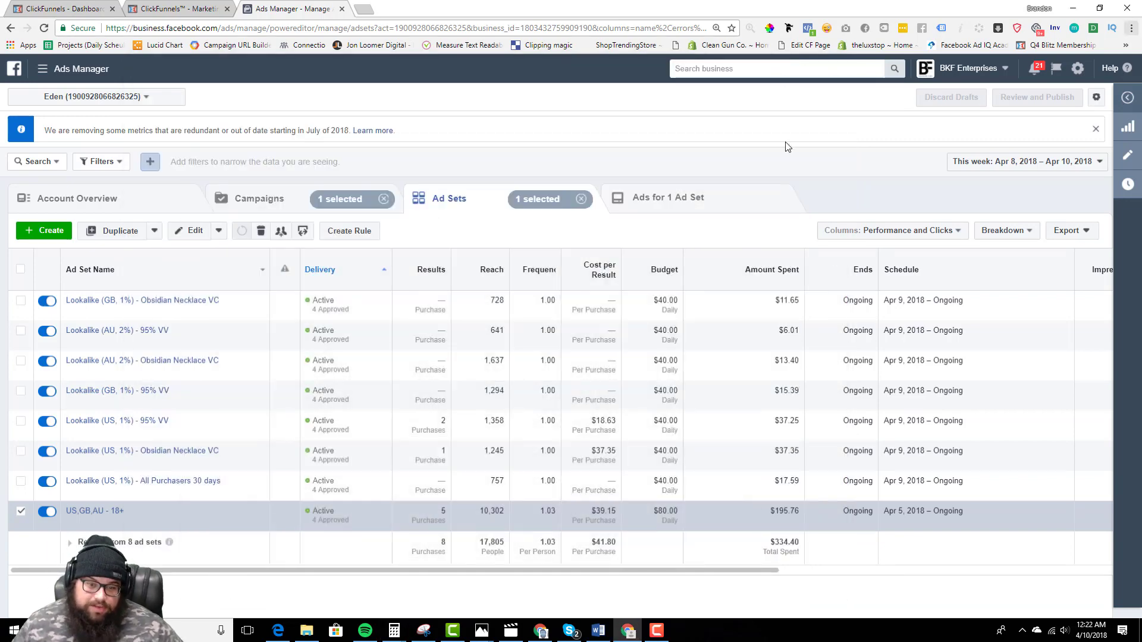
- Return to the ClickFunnels funnel stats showing $196.57 gross and $39.31 average cart value
{"action": "mouse_move", "coordinate": [439, 288]}
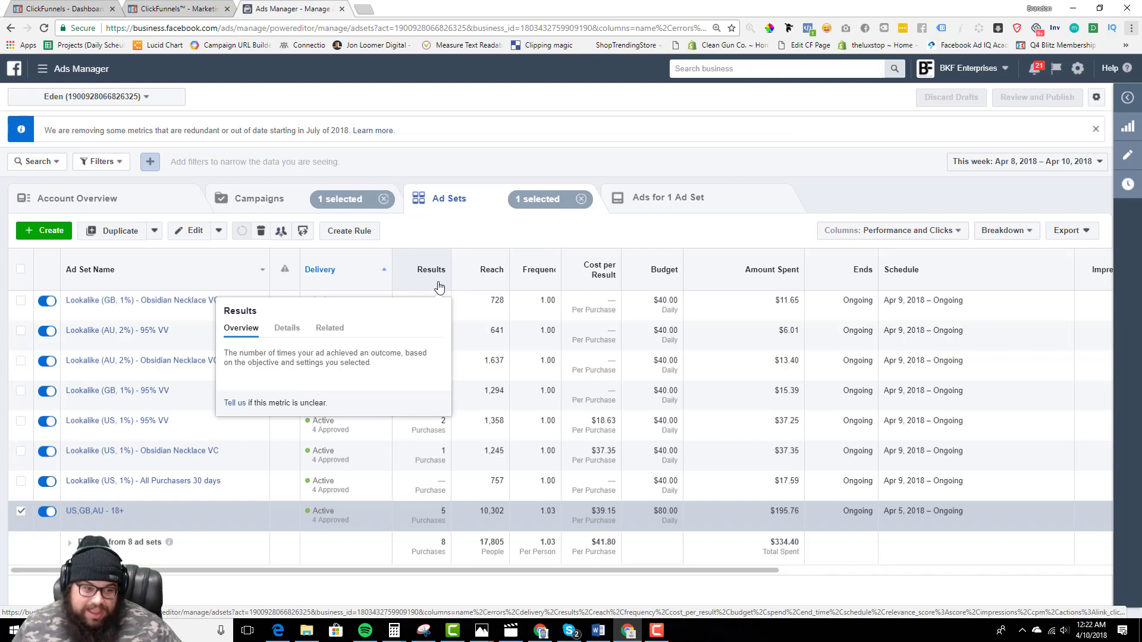
{"action": "left_click", "coordinate": [184, 7]}
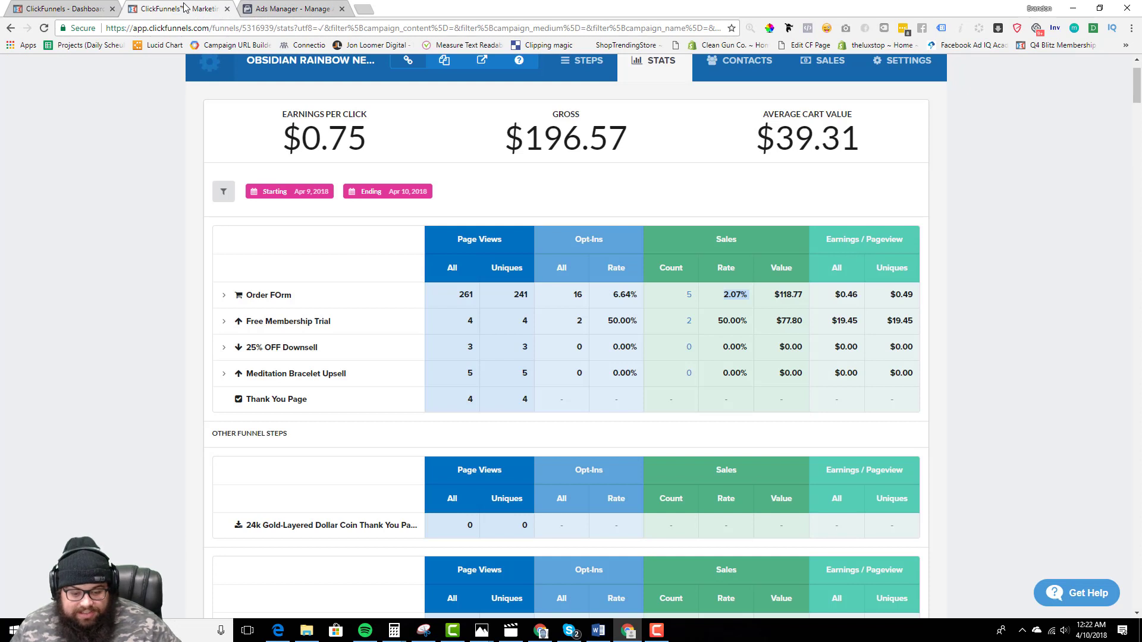